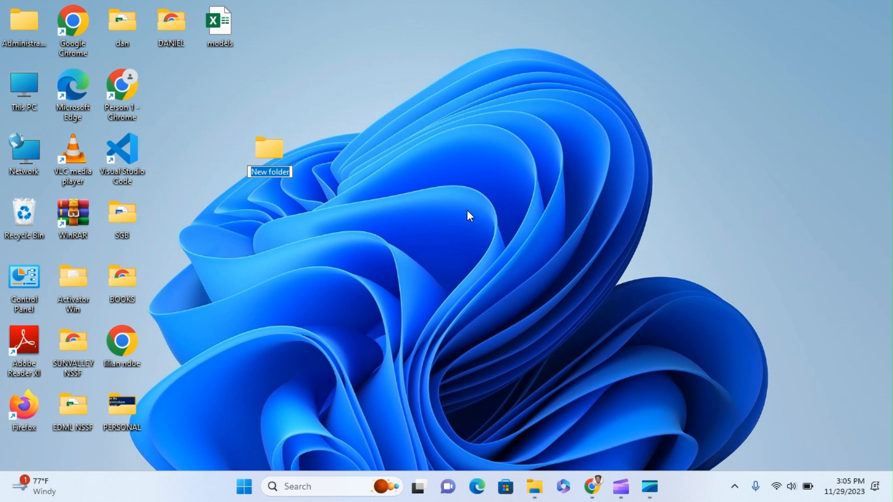
Name the new desktop folder 'Startup' and move it up beside Person 1 - Chrome
type("Start")
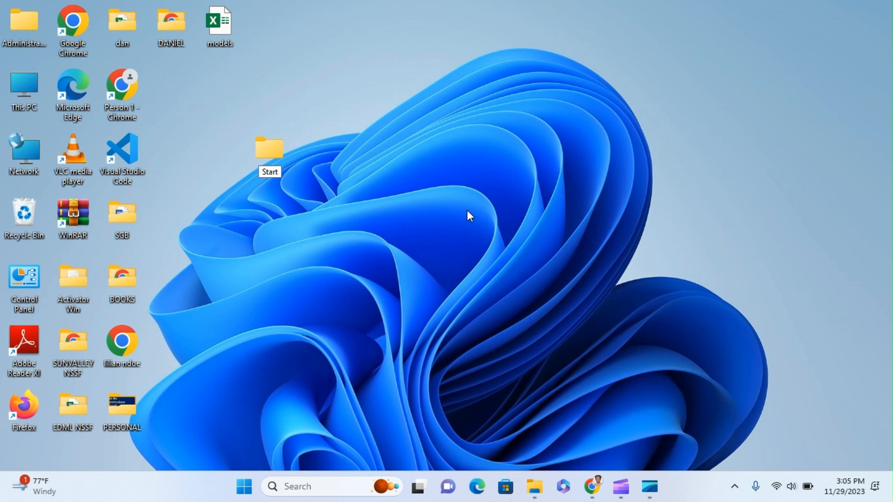
type("up")
key("Return")
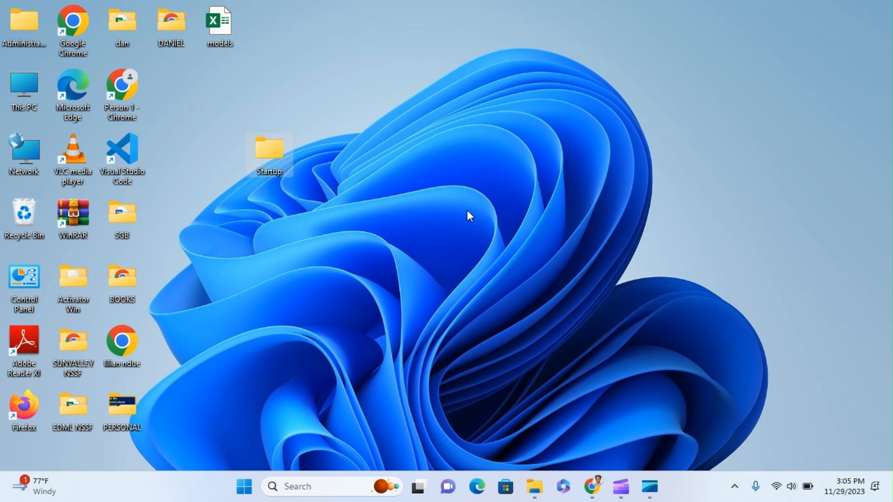
left_click_drag(267, 152, 179, 91)
Inside the Startup folder, create a new folder named 'NSSF'
double_click(179, 91)
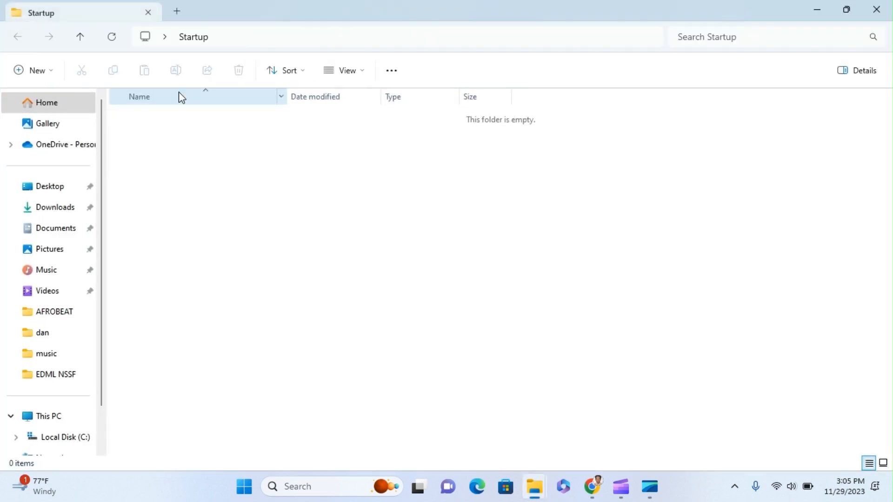
right_click(214, 153)
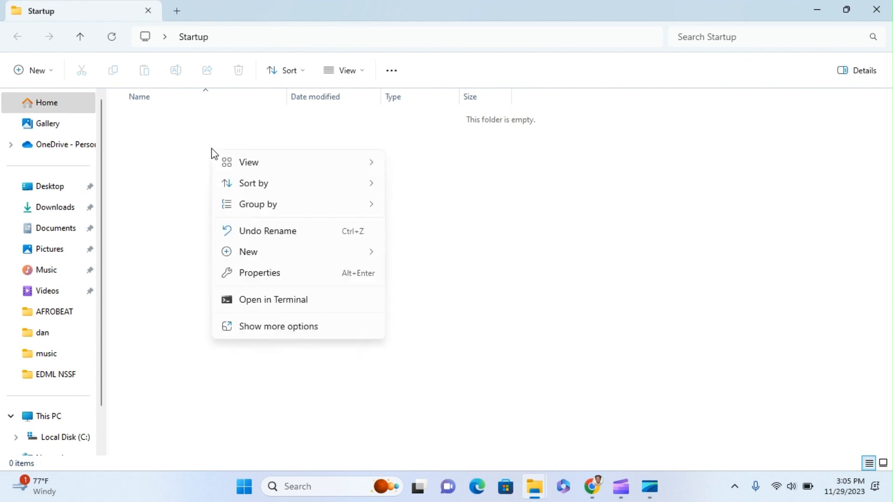
mouse_move(323, 252)
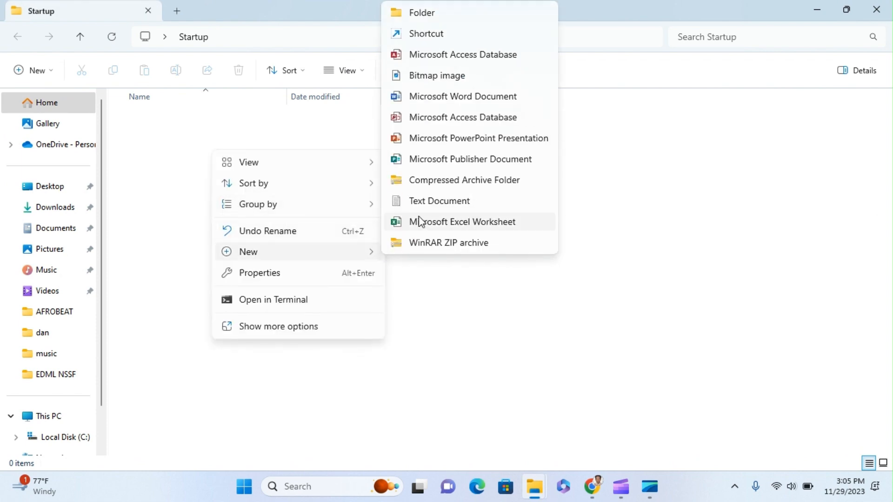
left_click(407, 13)
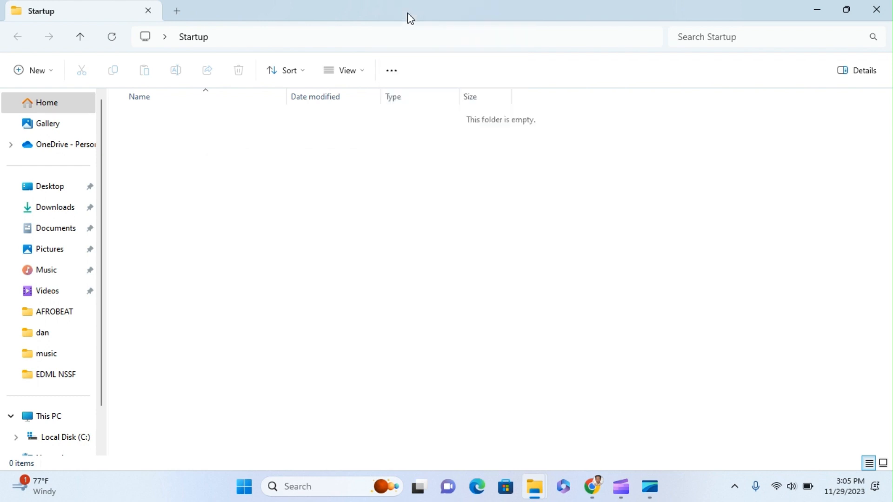
type("NSSF")
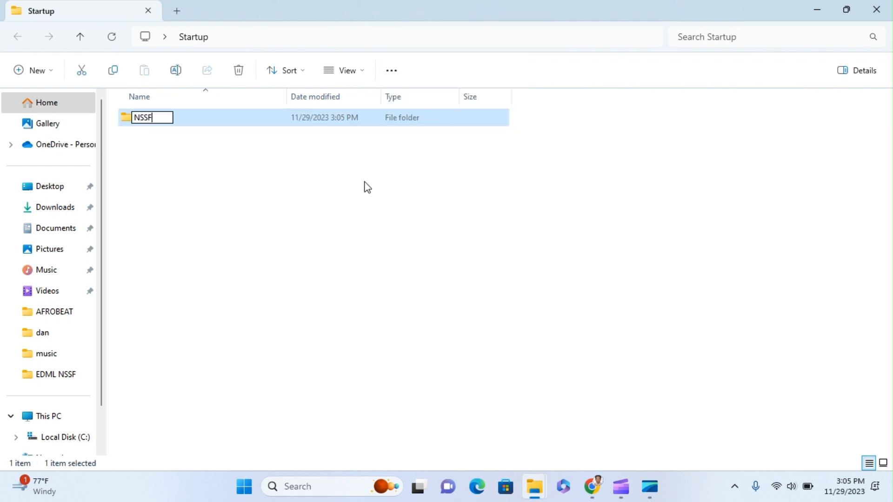
left_click(309, 181)
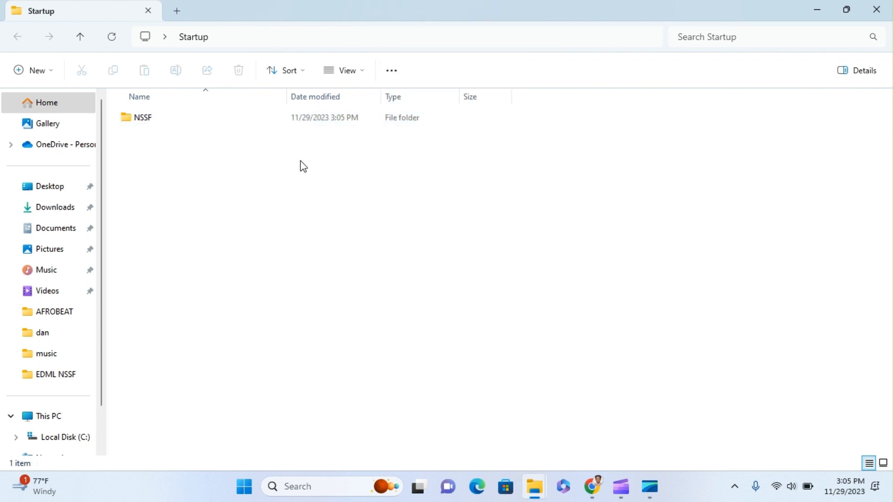
Open the NSSF folder and bring up its New item menu
double_click(259, 115)
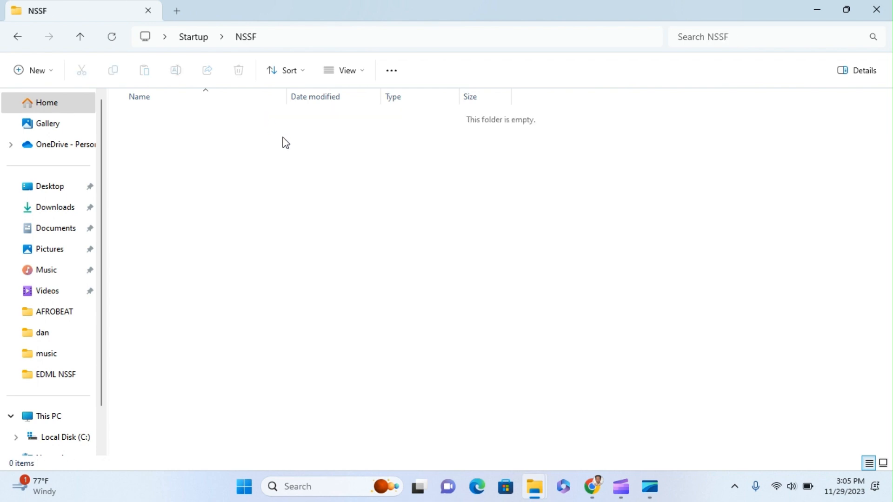
right_click(290, 154)
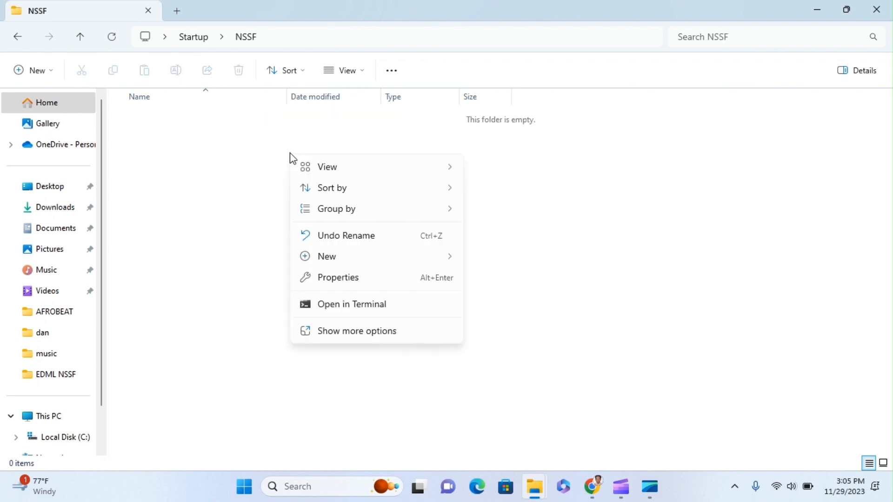
mouse_move(381, 255)
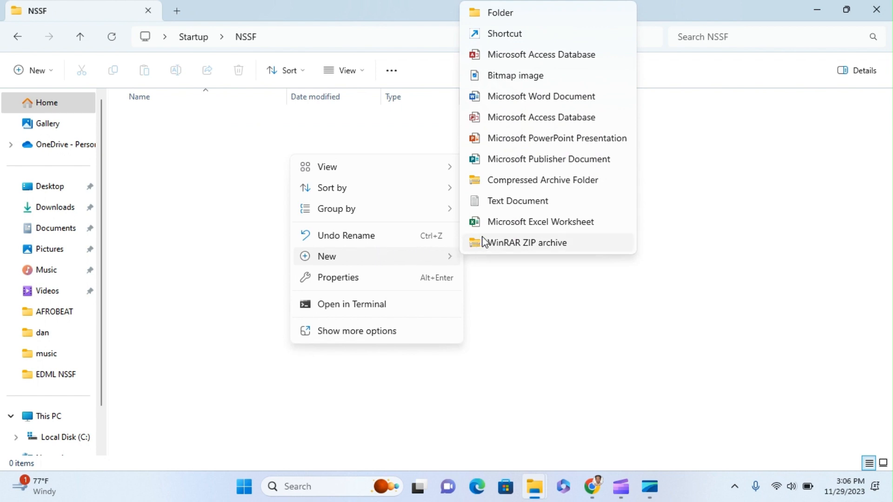
Create an Excel worksheet named 'Startup dec2023' in NSSF and open it
left_click(514, 224)
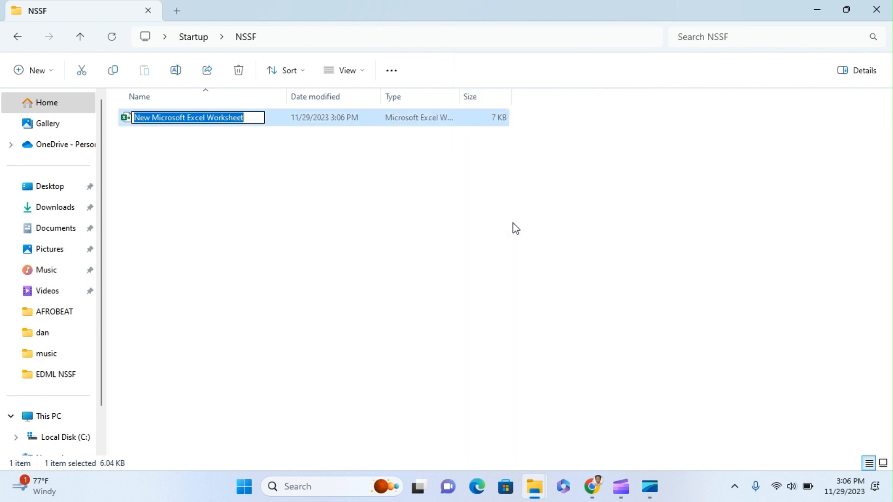
type("s")
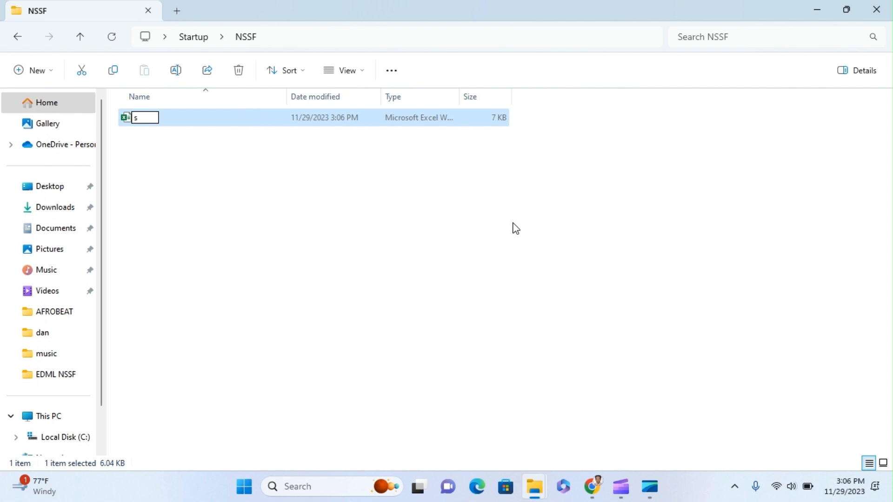
type("TARTUP")
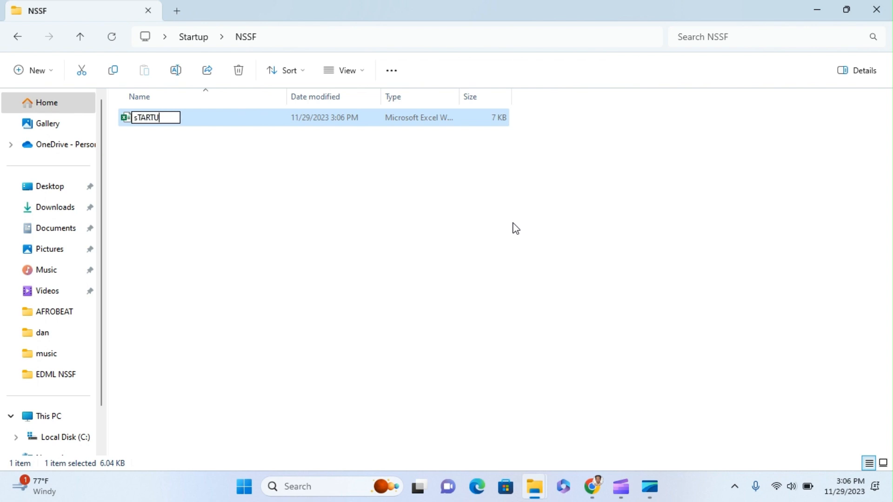
key("BackSpace")
key("BackSpace")
key("BackSpace")
key("BackSpace")
key("BackSpace")
key("BackSpace")
key("BackSpace")
type("S")
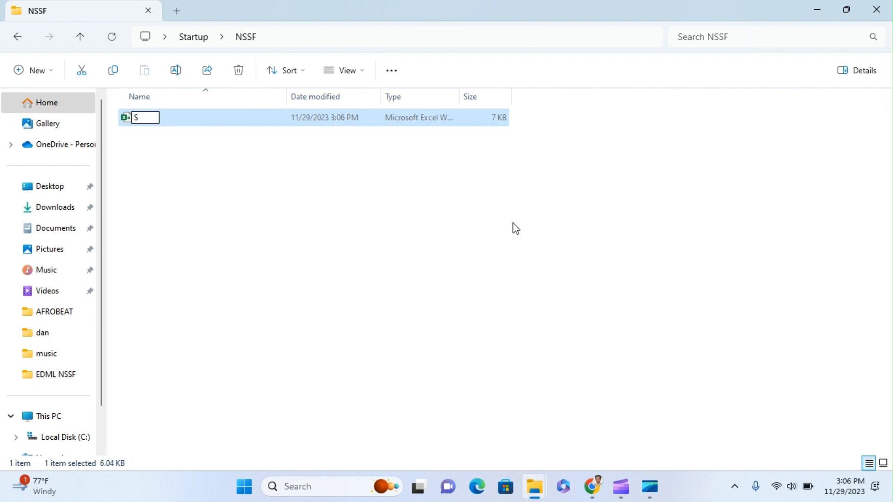
type("tartup")
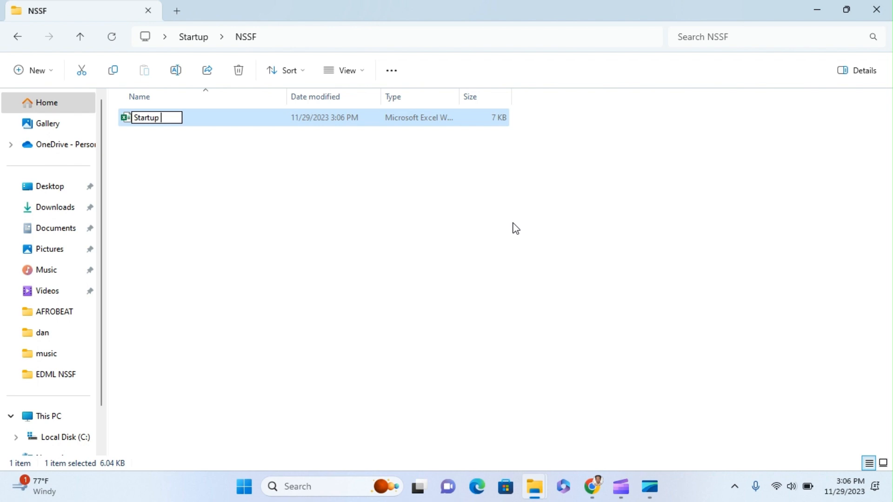
type("dec2023")
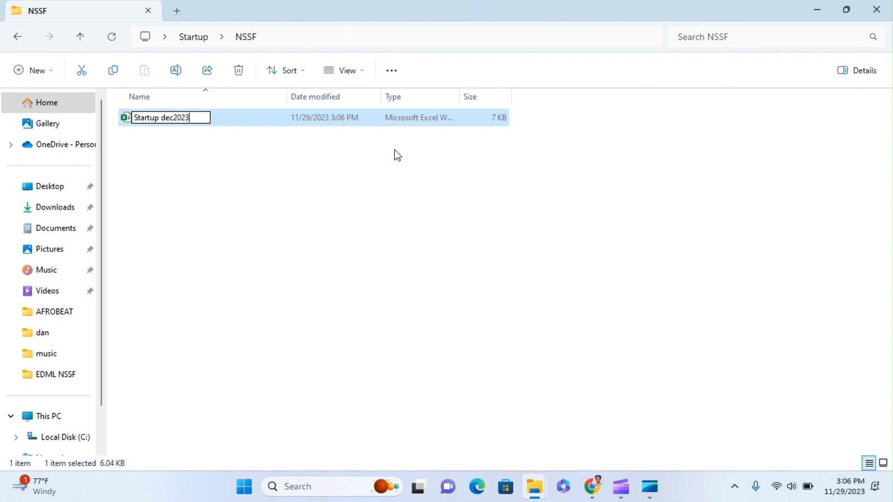
left_click(359, 122)
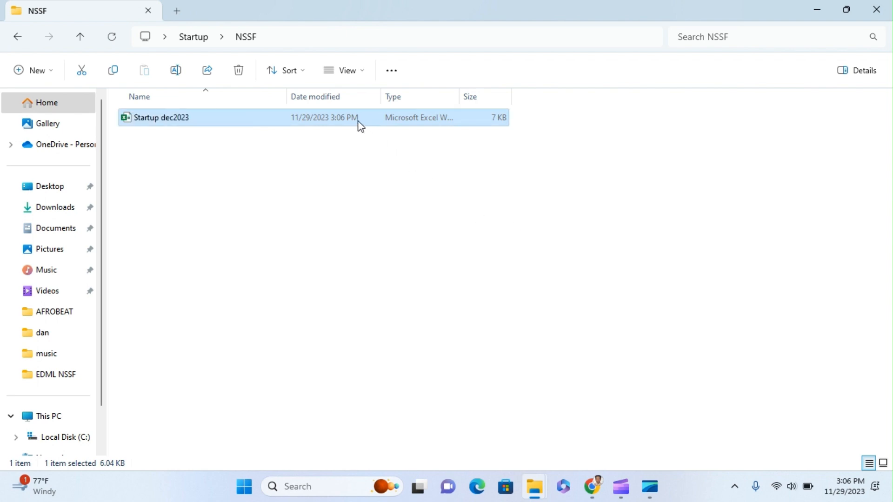
double_click(360, 122)
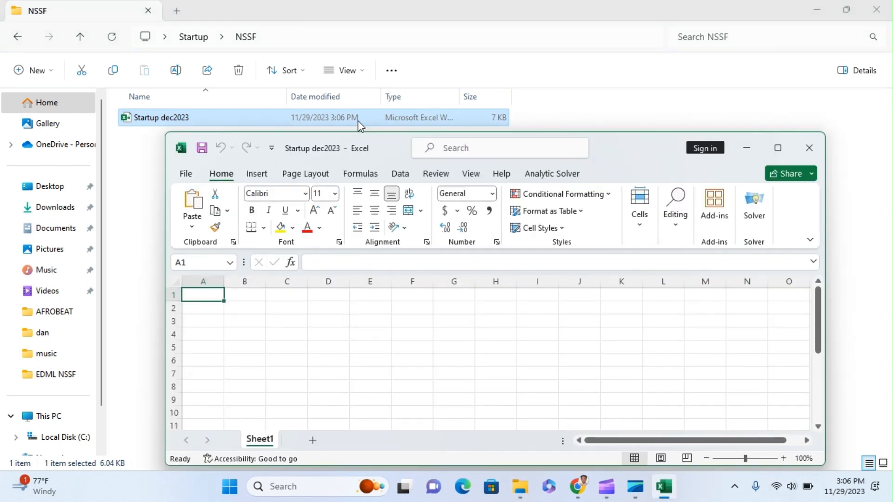
Maximize the Excel window and close the Get Genuine Office dialog and its yellow banner
left_click(777, 148)
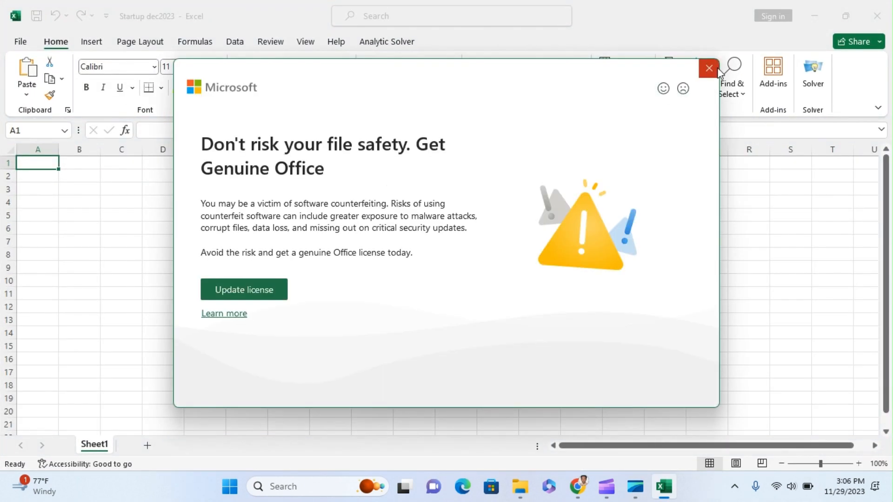
left_click(699, 72)
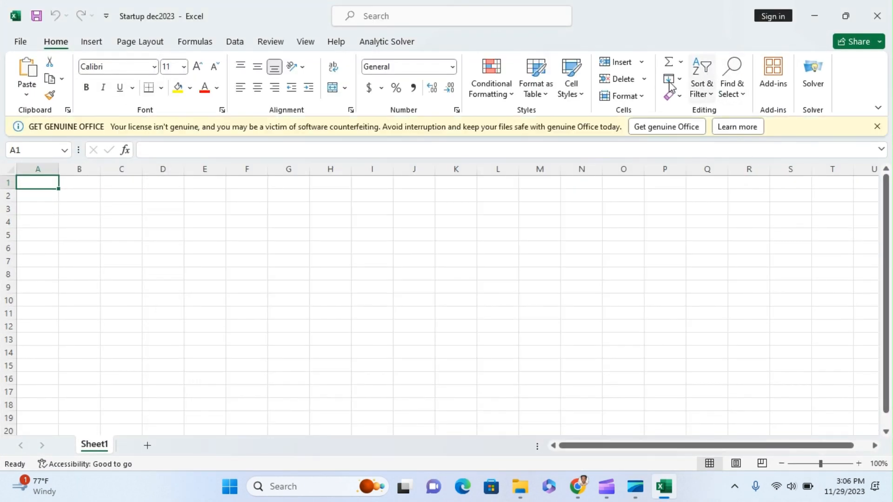
left_click(877, 127)
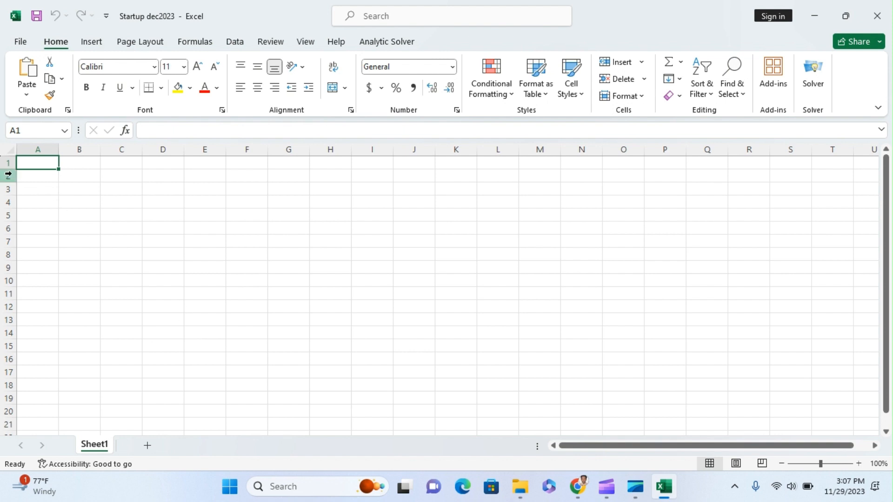
Enter headers PAYROLL NO, SURNAME, OTHER NAMES and ID in A1:D1
type("P")
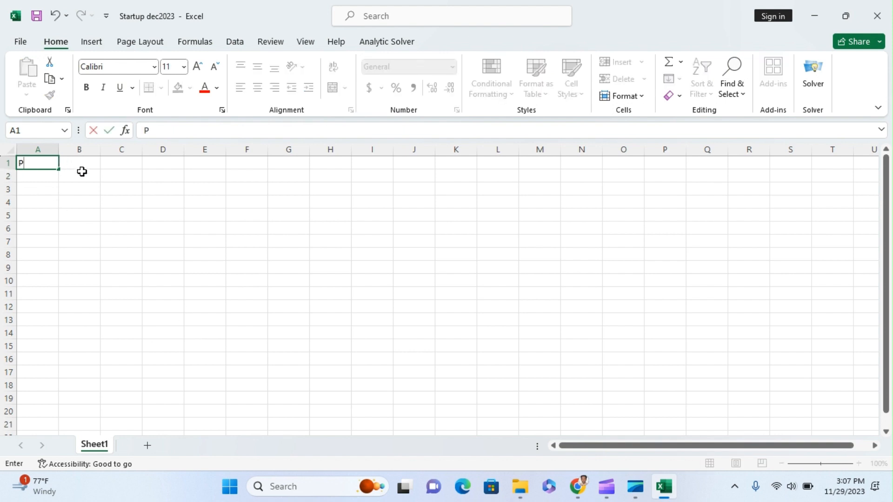
type("AYROLL NO")
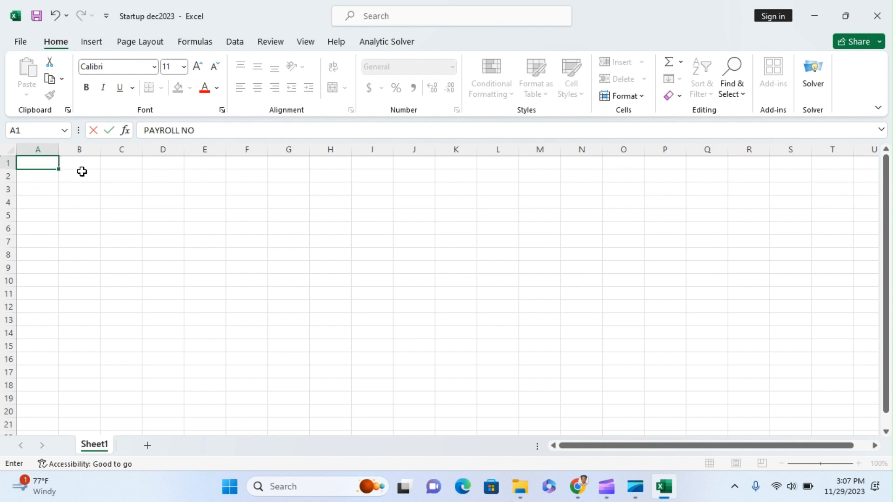
key("Tab")
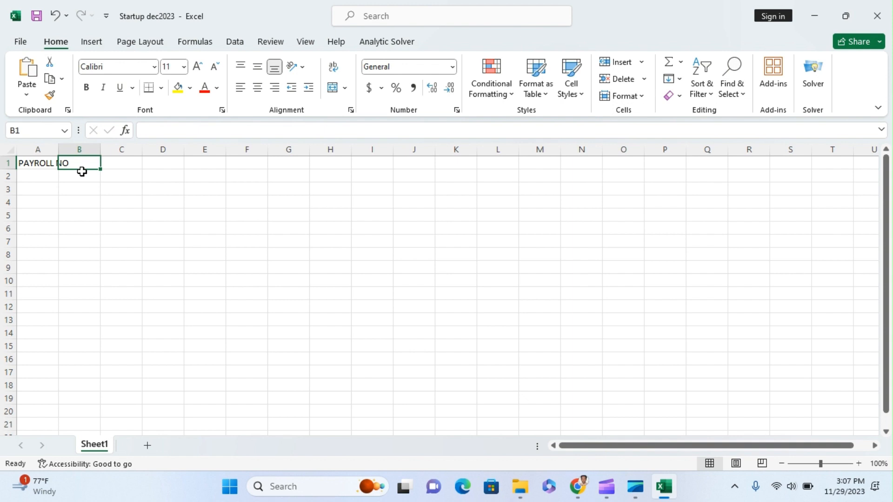
type("SURNAME")
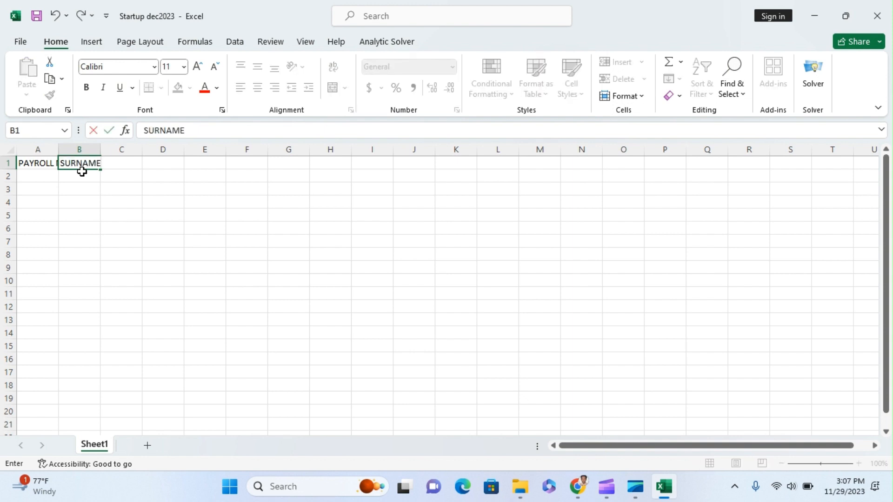
key("Tab")
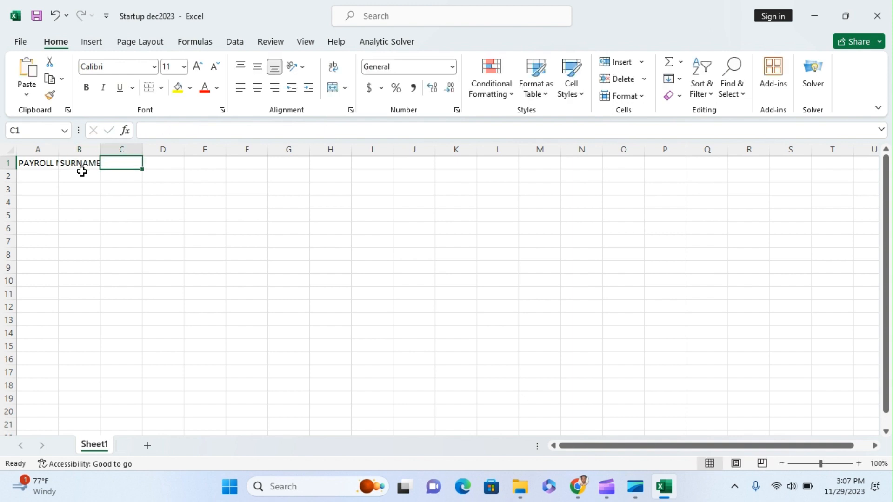
type("OTHER")
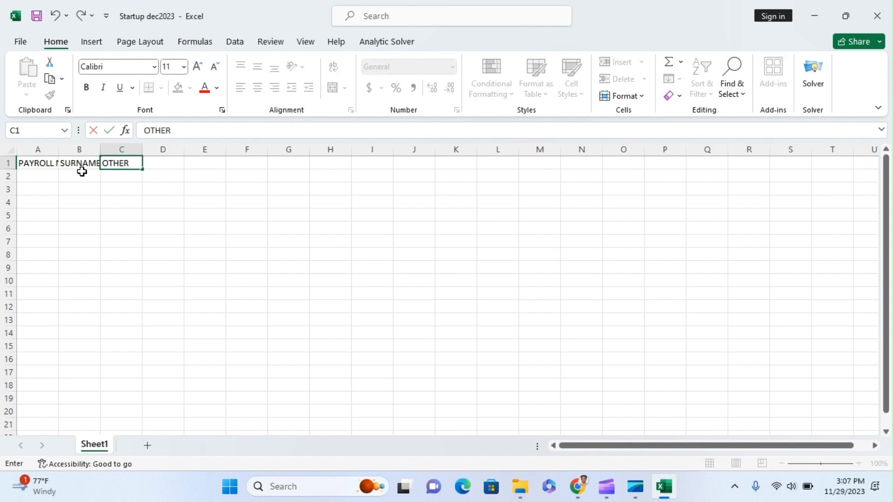
type(" NAMES")
key("Tab")
type("ID")
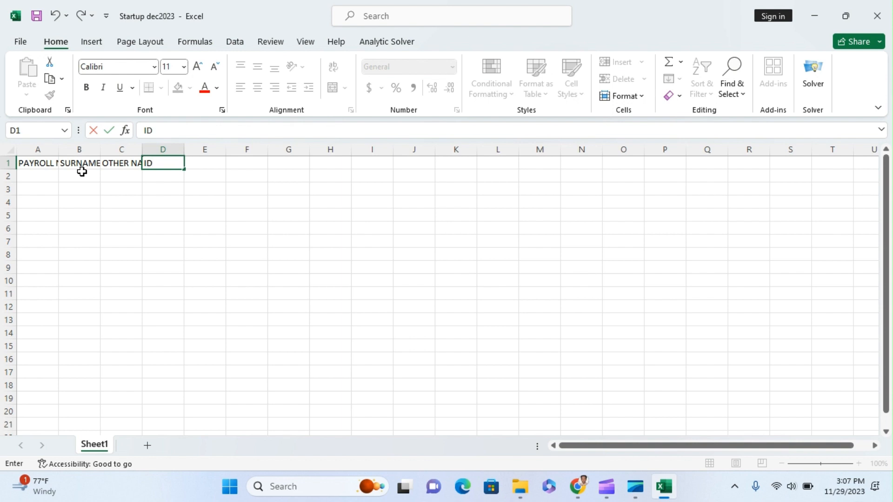
key("Tab")
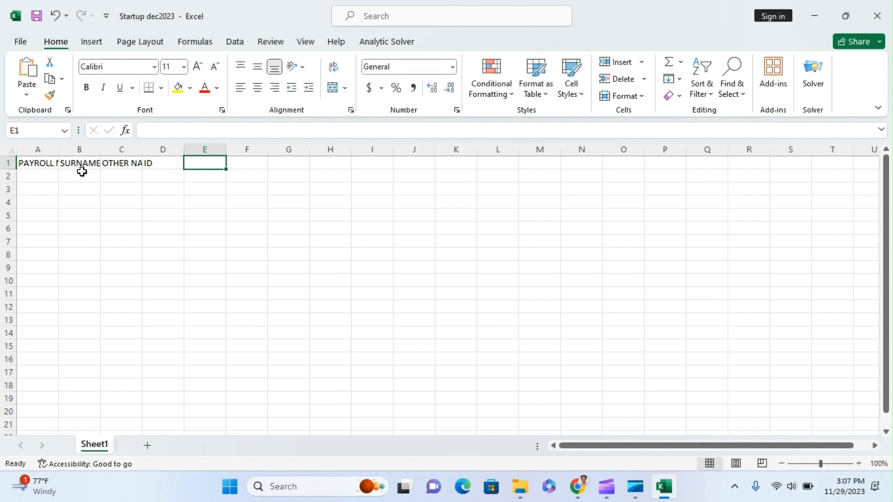
Enter headers KRA PIN, NSSF NO, GROSS PAY and VOL in E1:H1
type("KRA")
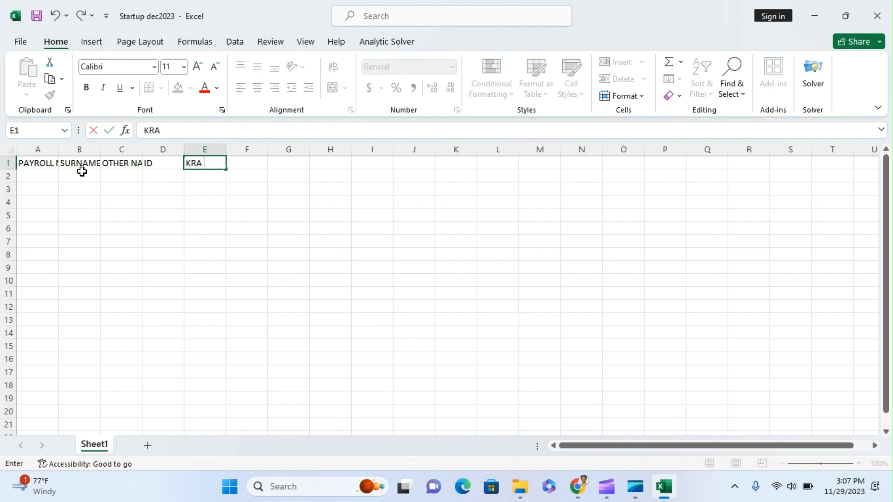
type(" PIN")
key("Tab")
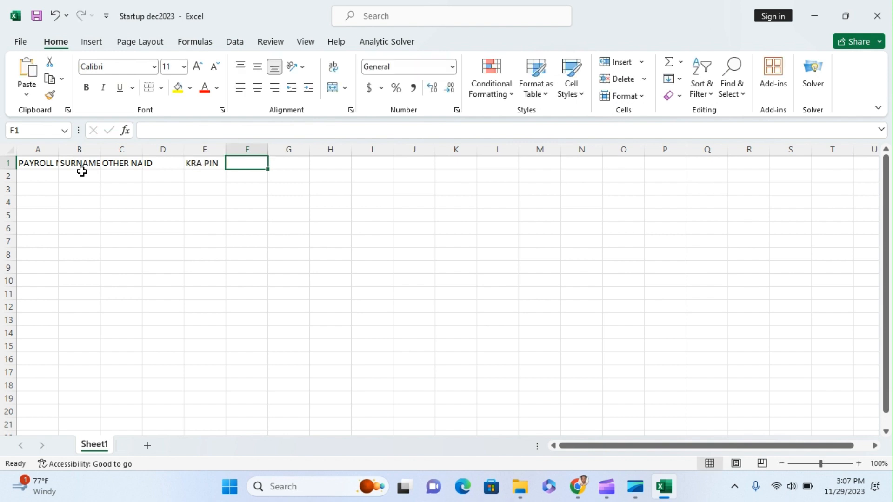
type("NSSF N")
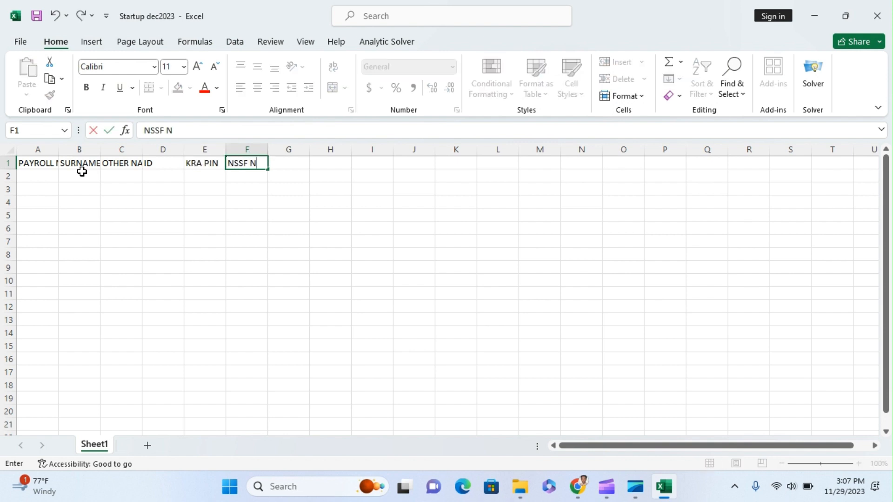
type("O")
key("Tab")
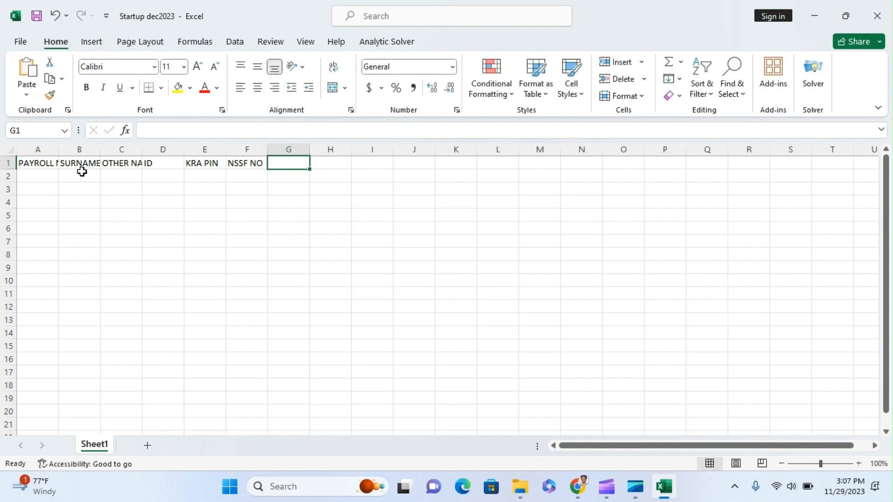
type("GR")
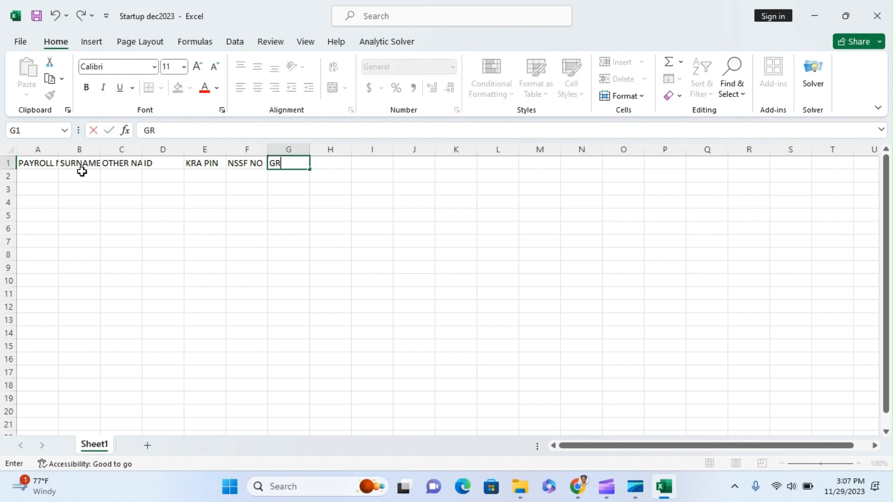
type("OSS PAY")
key("Tab")
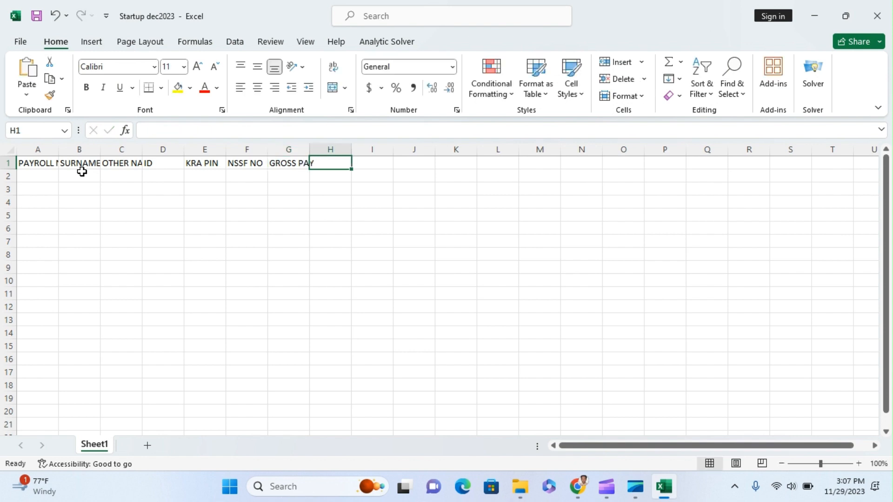
type("VOL")
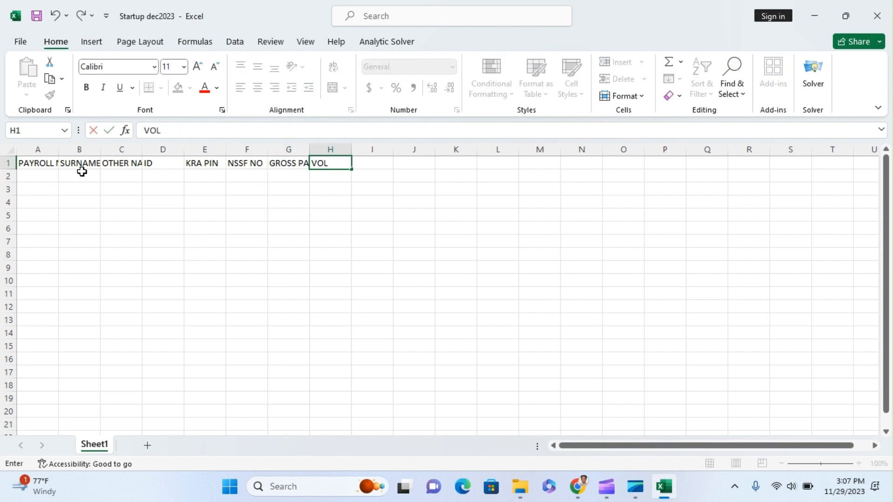
left_click(139, 194)
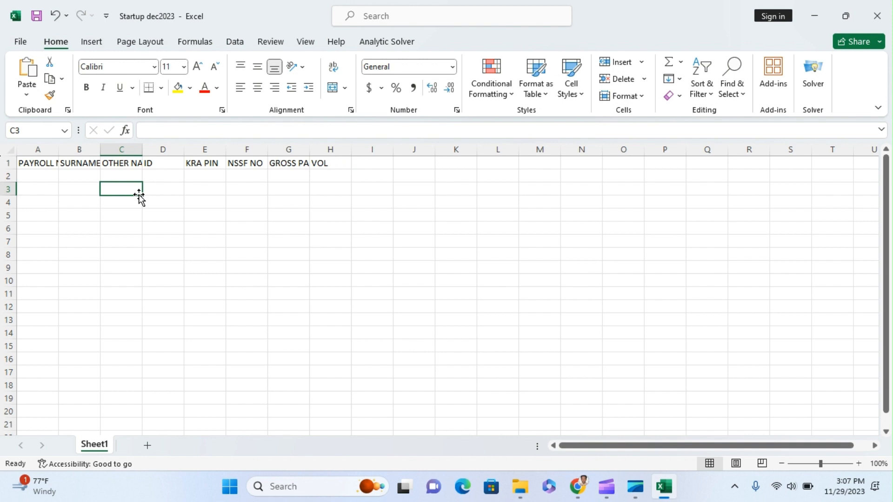
AutoFit all sheet columns so headers PAYROLL NO through VOL are fully visible
left_click(5, 151)
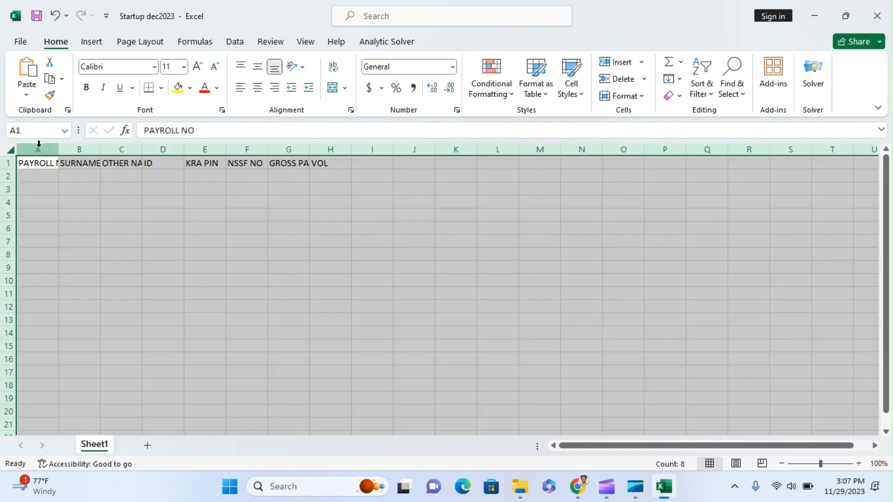
double_click(59, 148)
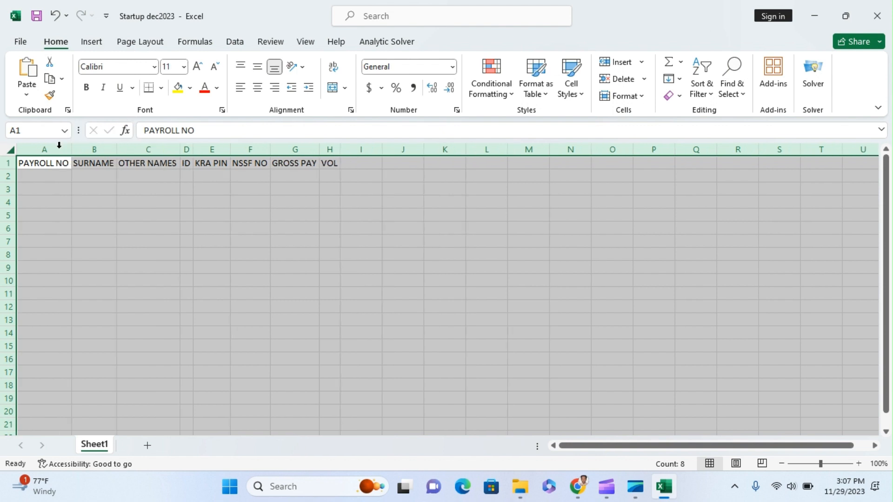
left_click(201, 199)
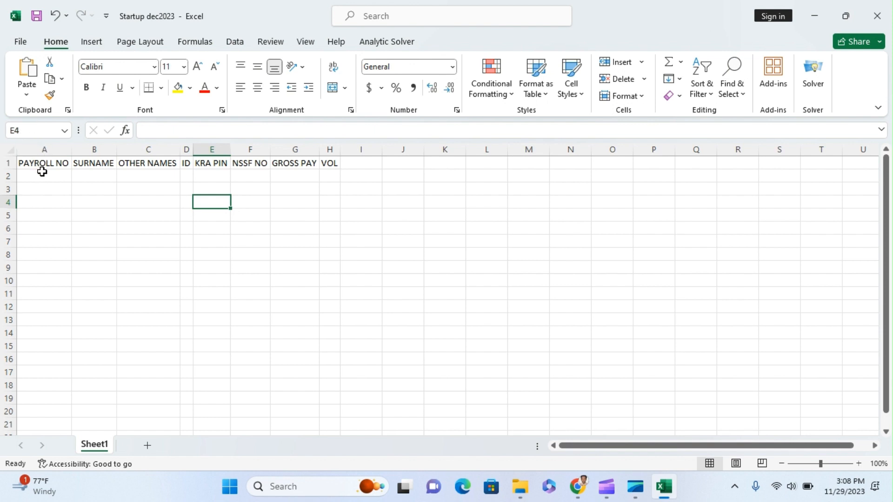
Enter the first employee's surname and other names in B2 and C2
left_click(96, 178)
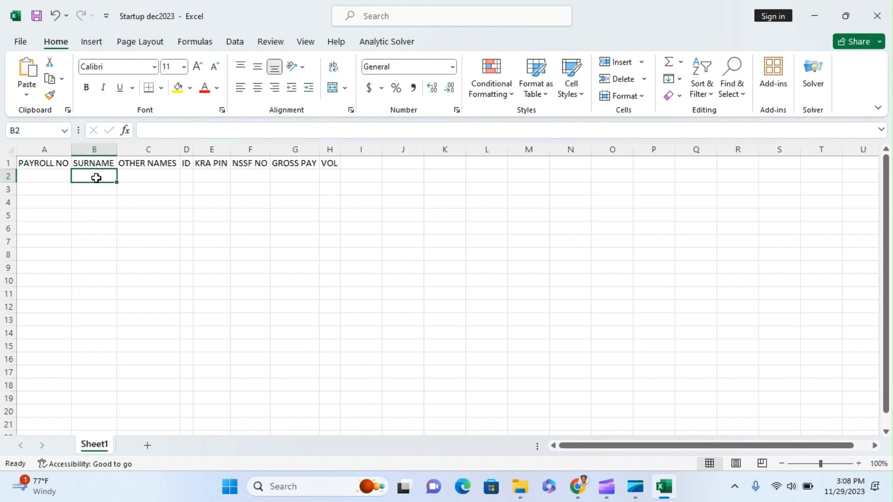
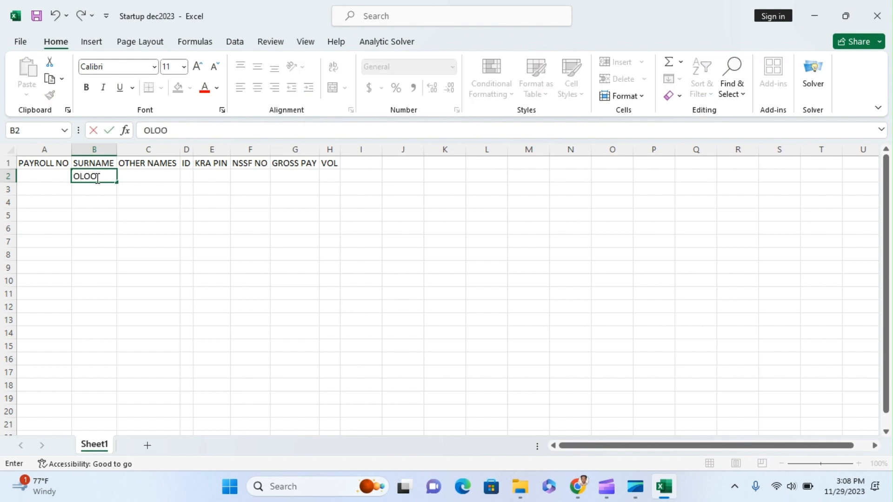
key("Tab")
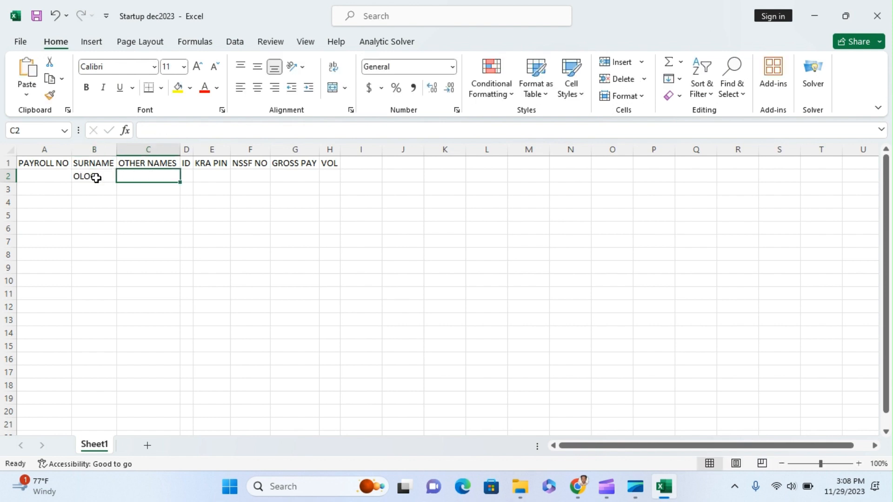
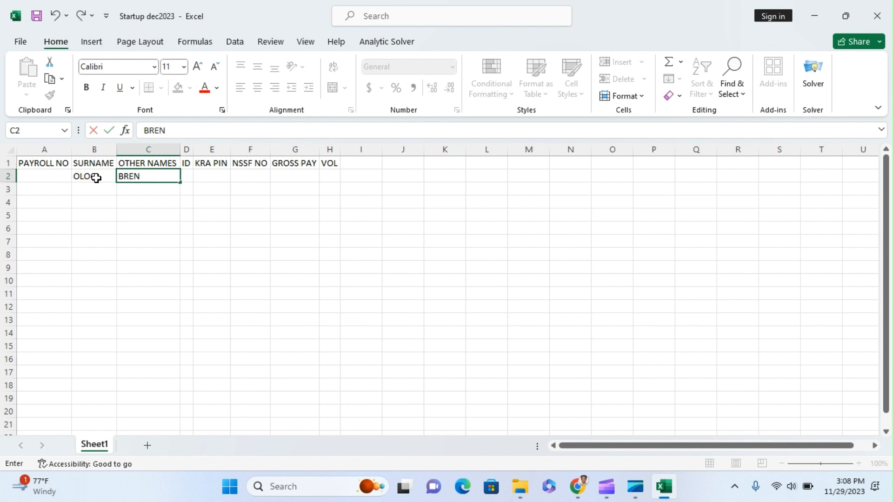
left_click(92, 189)
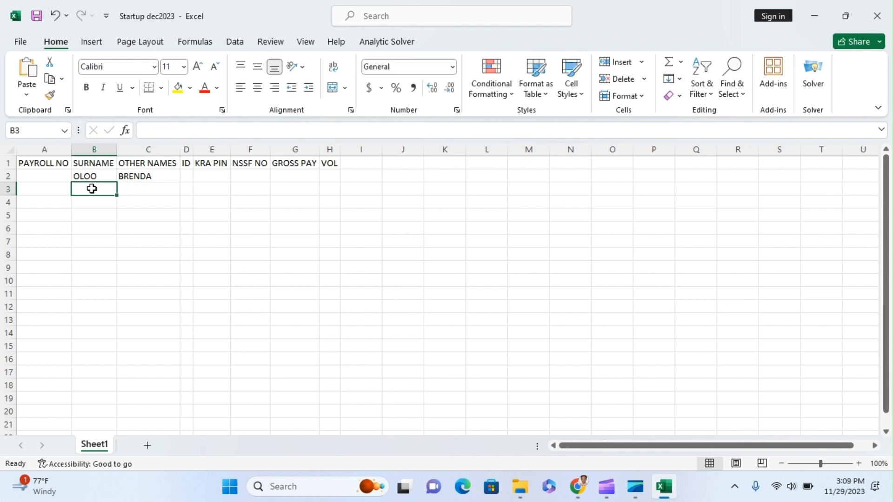
Enter the second and third employees' surnames and other names in rows 3 and 4
key("Tab")
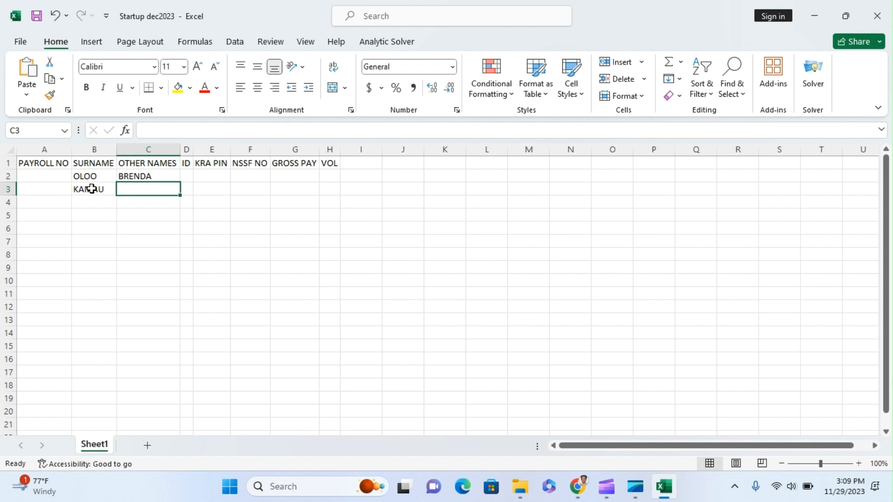
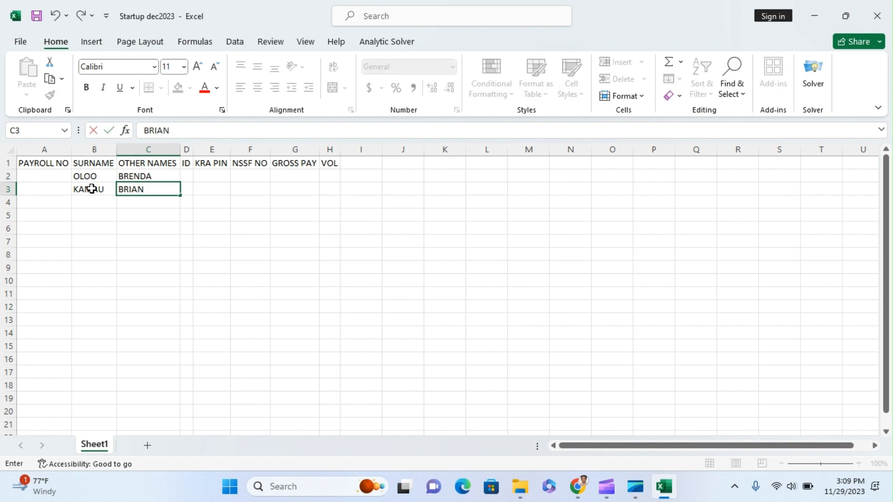
key("Return")
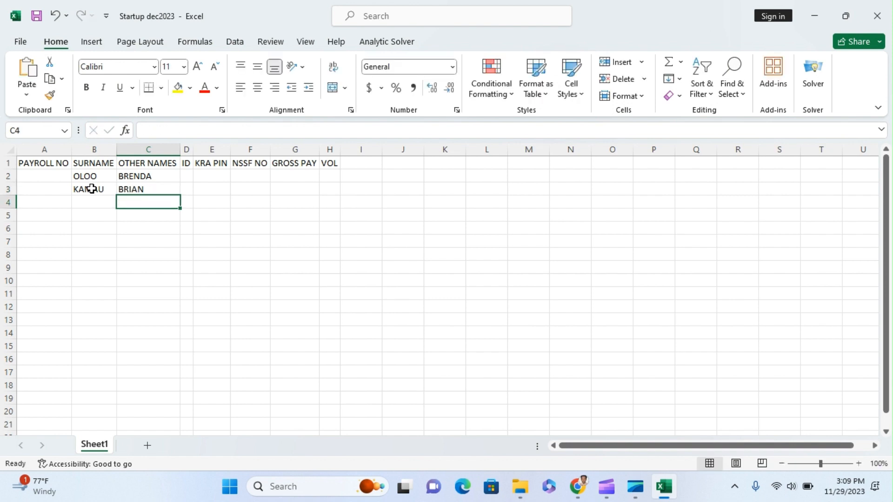
key("Left")
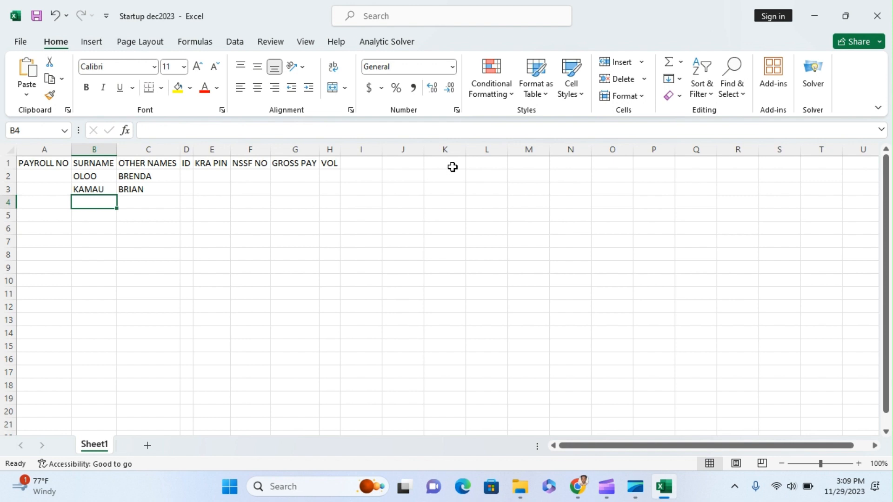
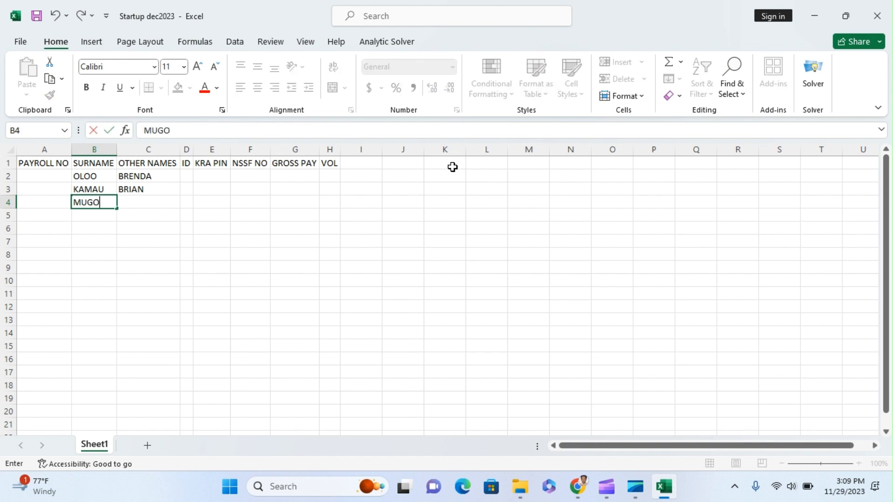
key("Tab")
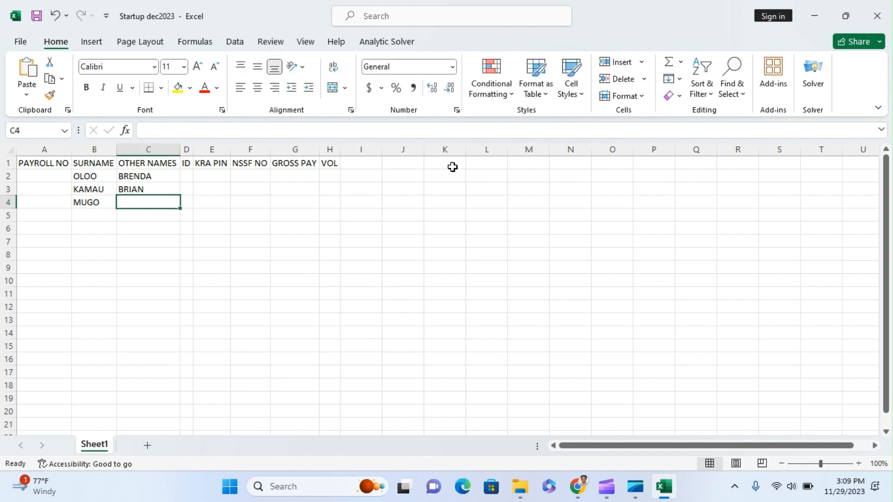
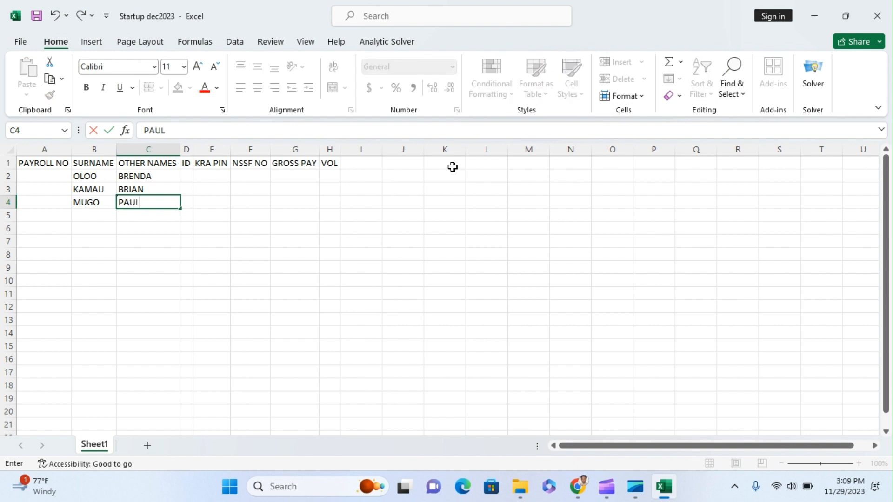
left_click(187, 178)
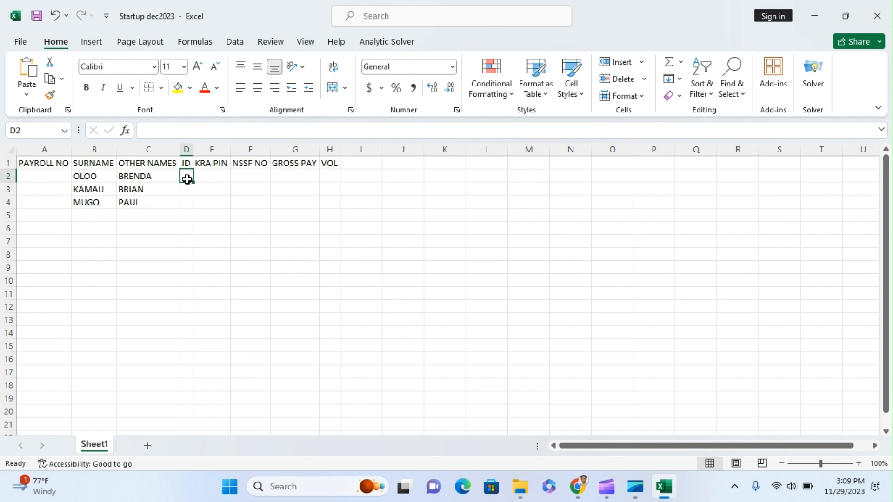
Apply the Text number format to D2:F4, the ID, KRA PIN and NSSF NO cells
left_click_drag(187, 178, 253, 207)
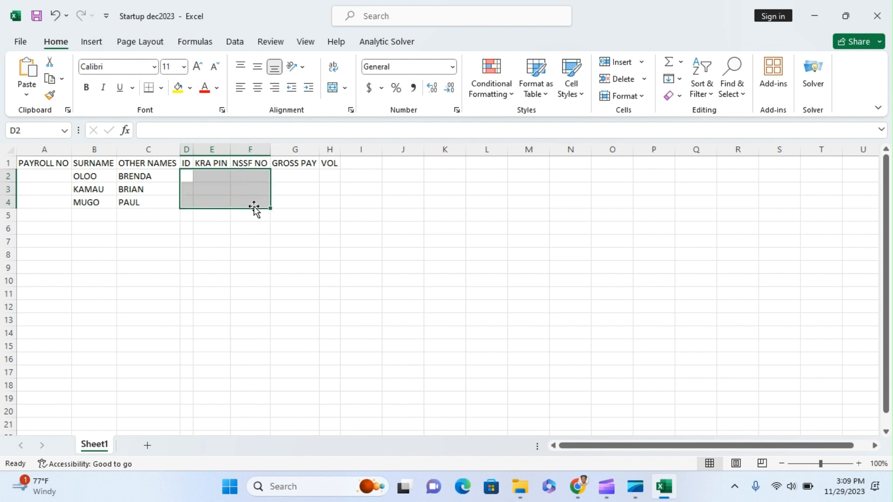
left_click(452, 68)
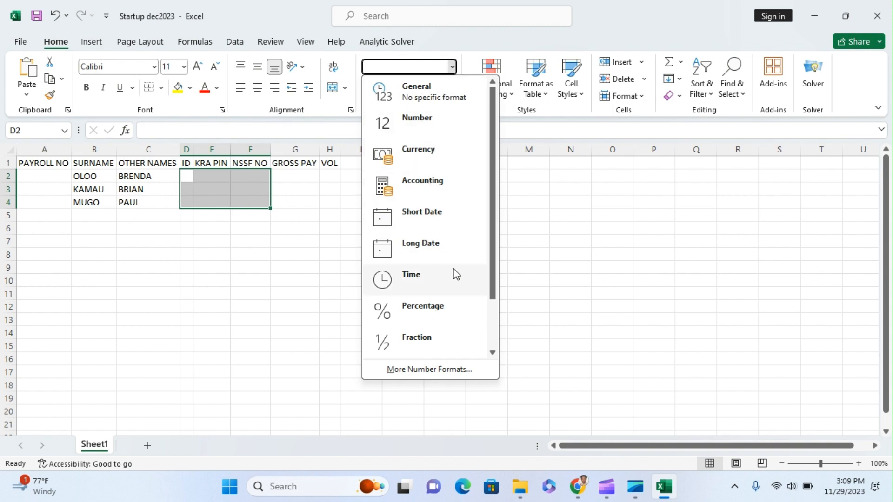
left_click_drag(488, 277, 490, 323)
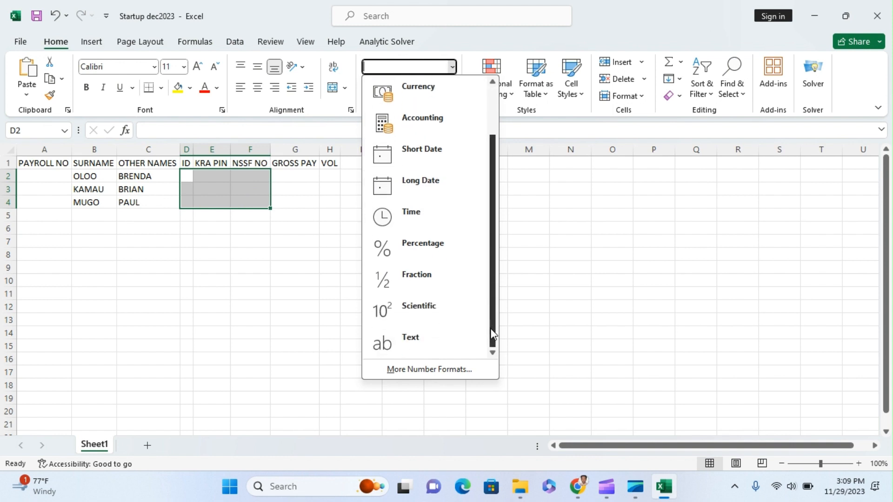
left_click(450, 341)
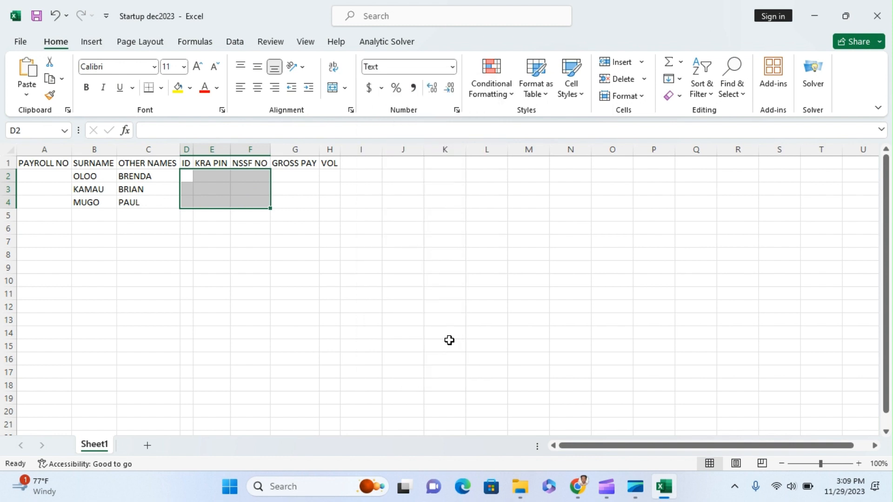
left_click(529, 280)
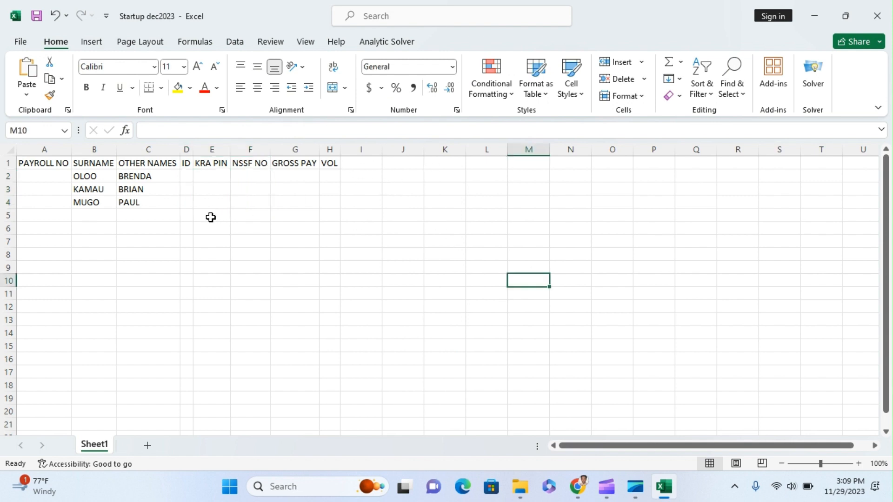
Enter a test number in M6, then delete it
left_click(517, 224)
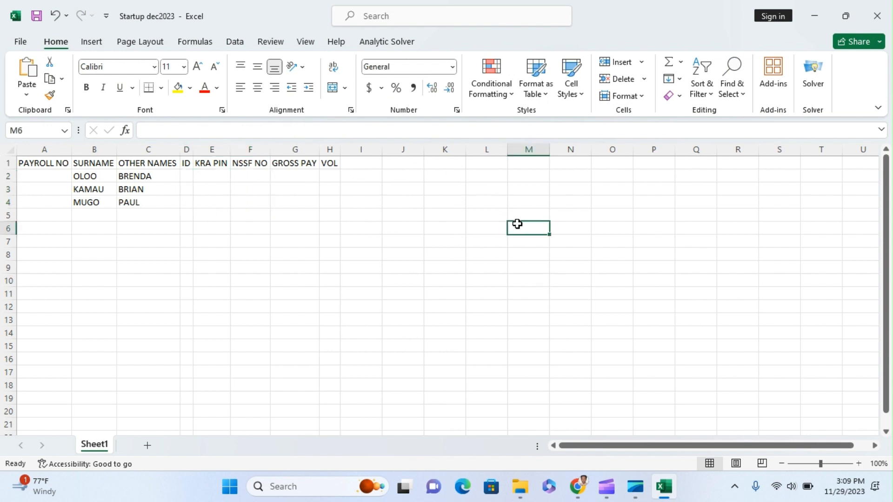
type("0")
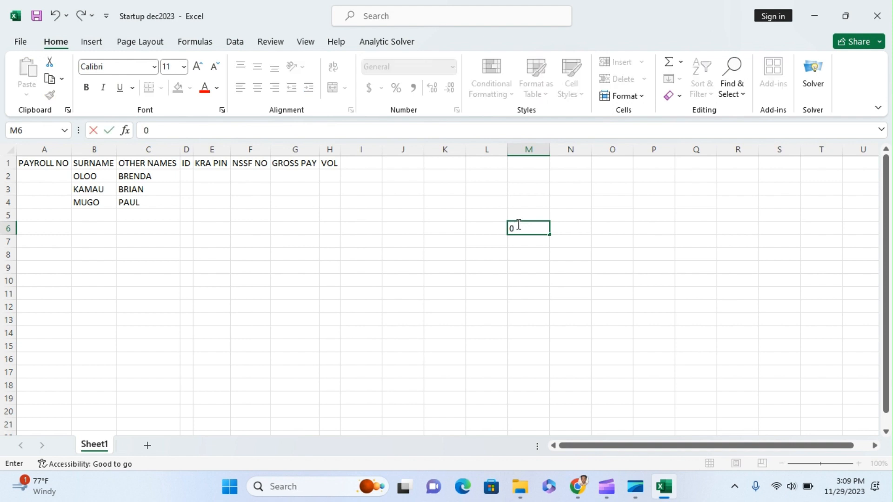
type("2345615")
key("Return")
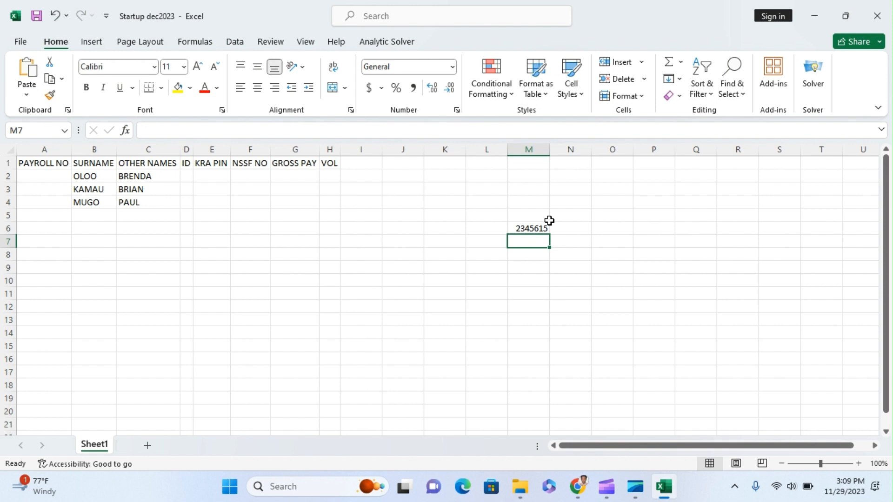
left_click(531, 232)
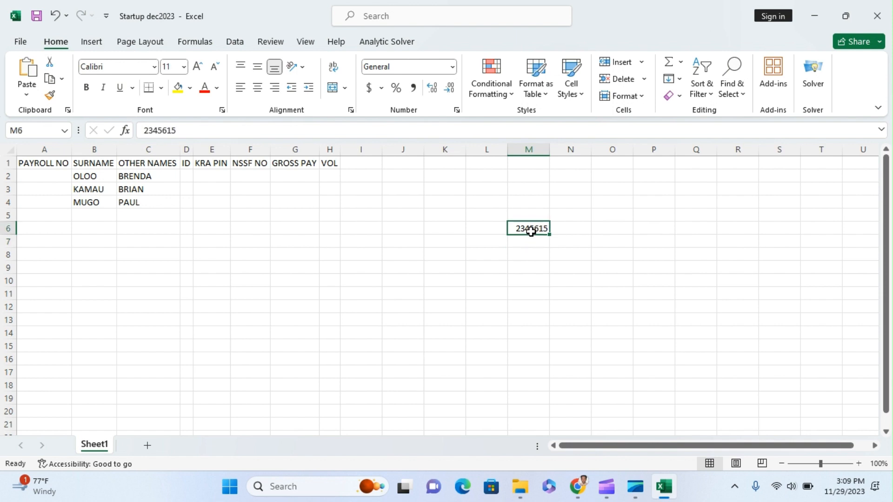
key("Delete")
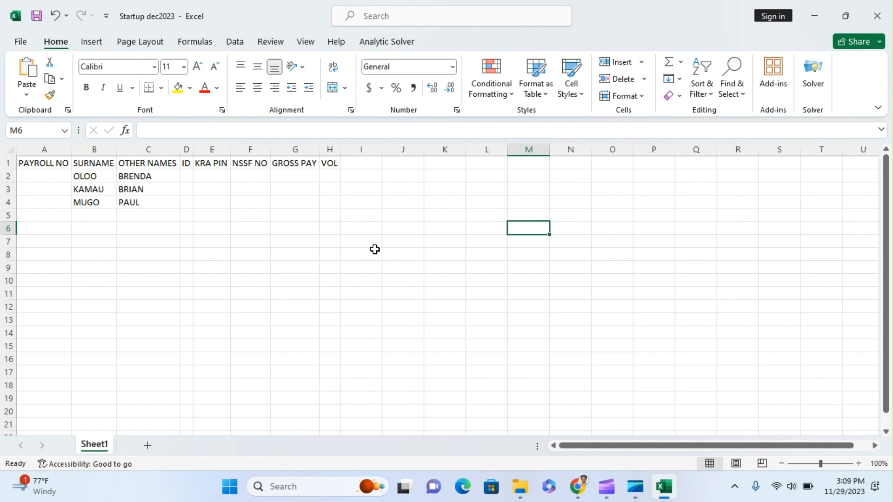
Format M8 as Text, confirm a leading-zero entry is kept, then clear it
left_click(532, 249)
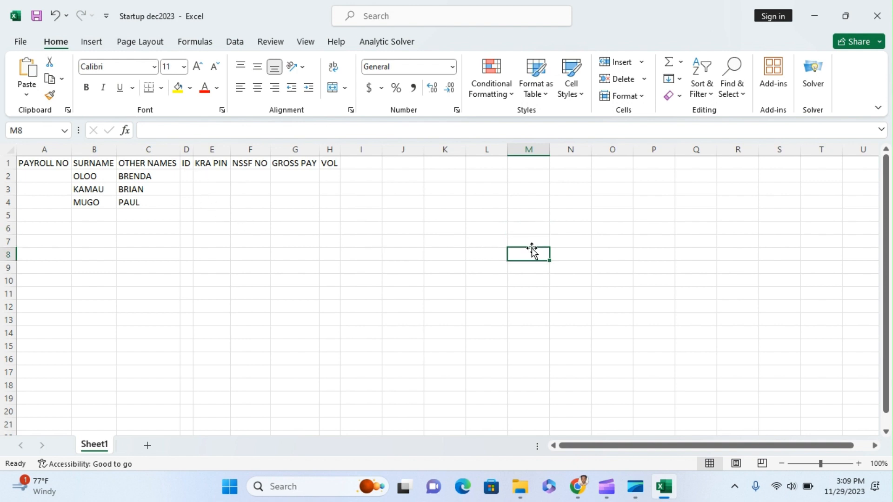
left_click(453, 69)
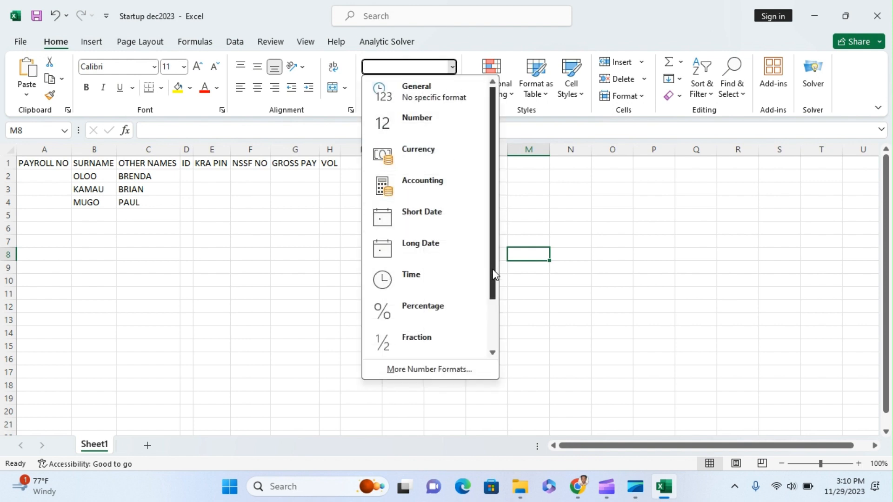
left_click_drag(495, 274, 498, 367)
left_click(440, 340)
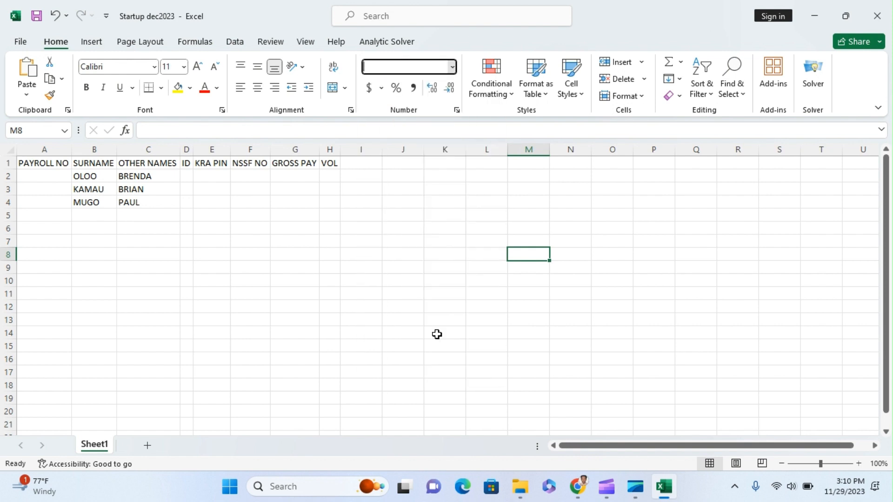
type("023596475")
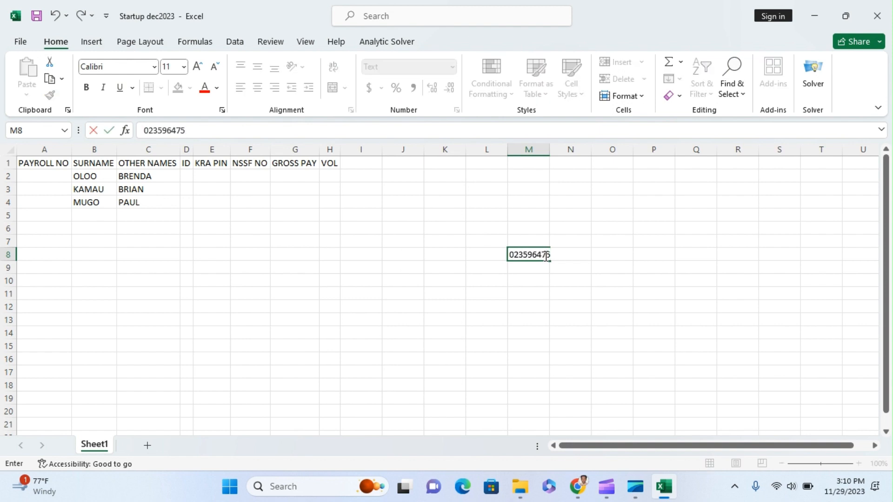
key("Return")
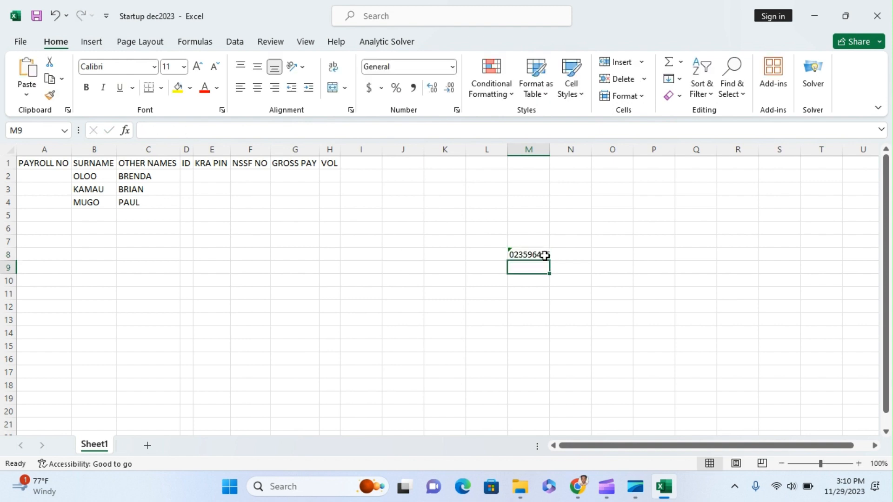
left_click(523, 255)
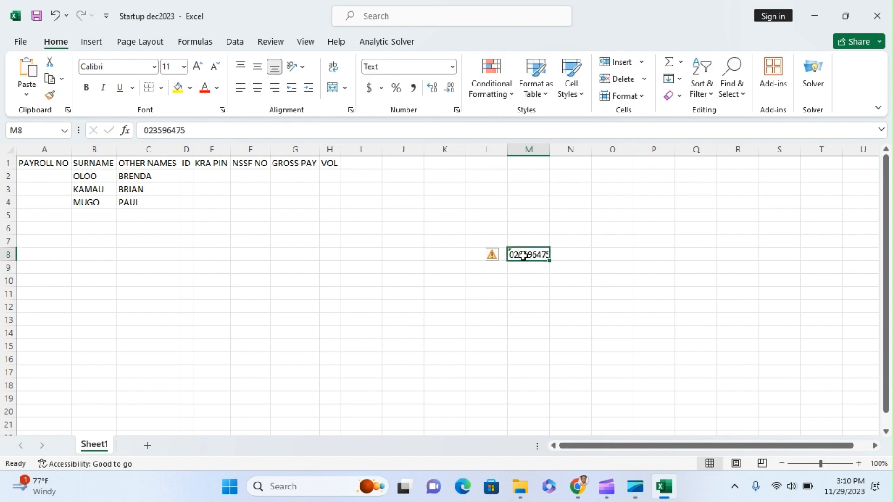
key("Delete")
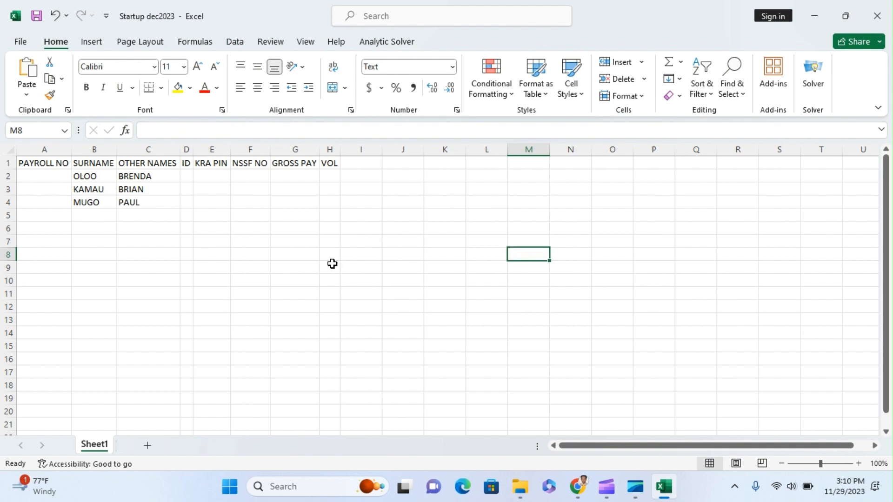
left_click_drag(186, 176, 210, 205)
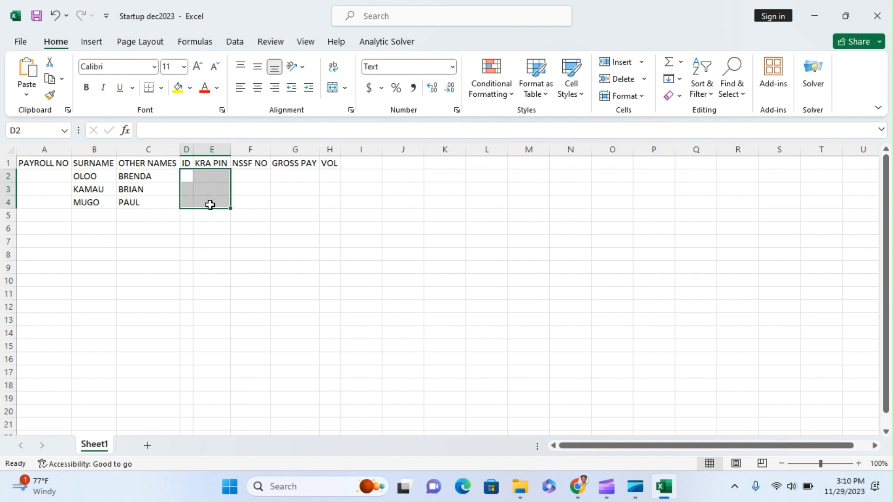
Enter each employee's NSSF number in cells F2, F3 and F4
left_click(250, 177)
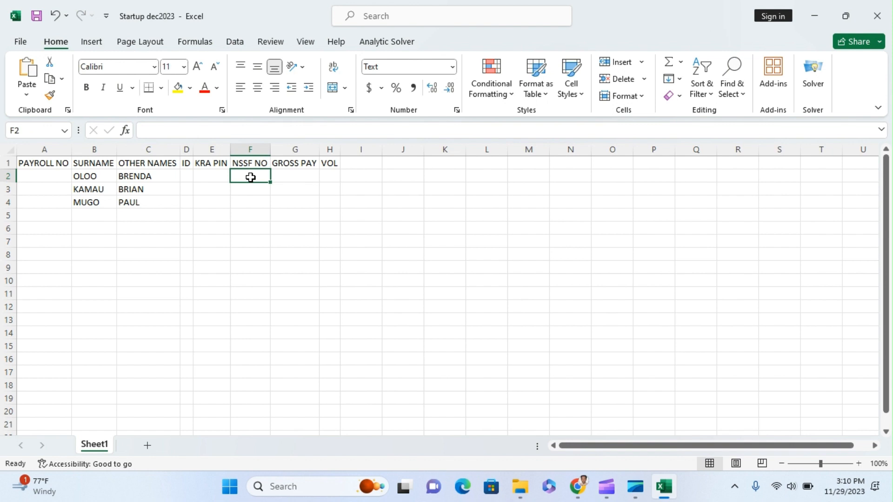
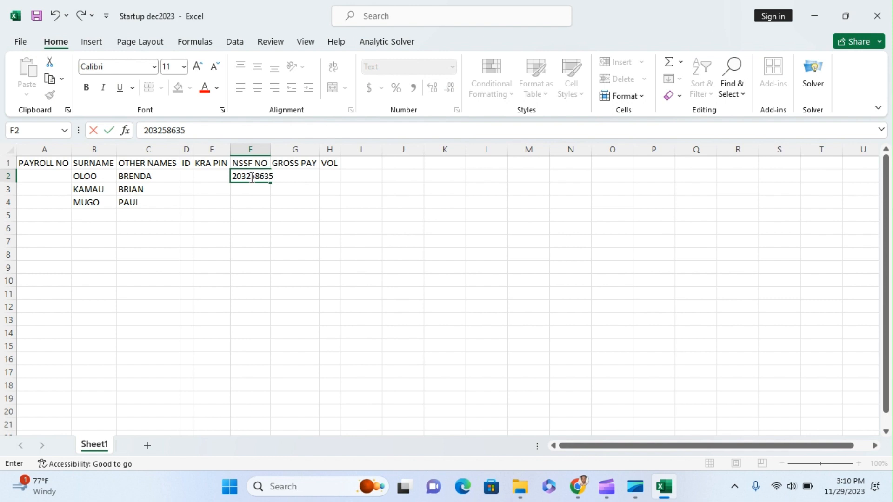
key("Return")
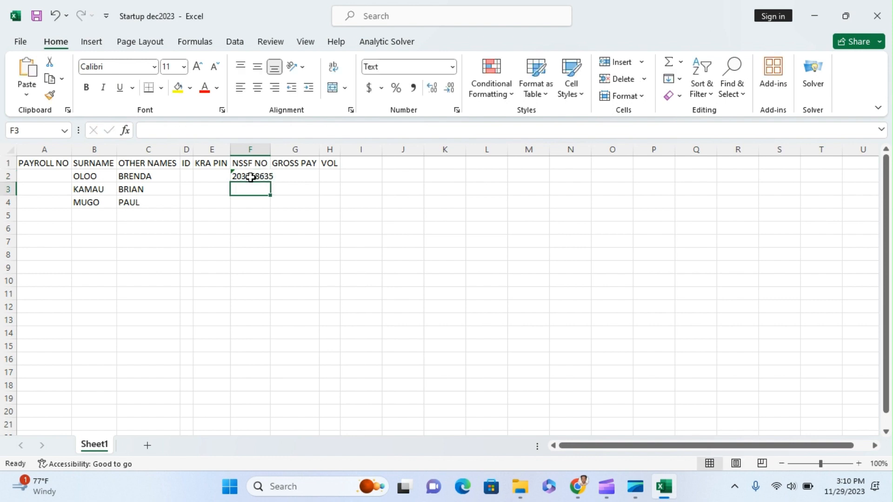
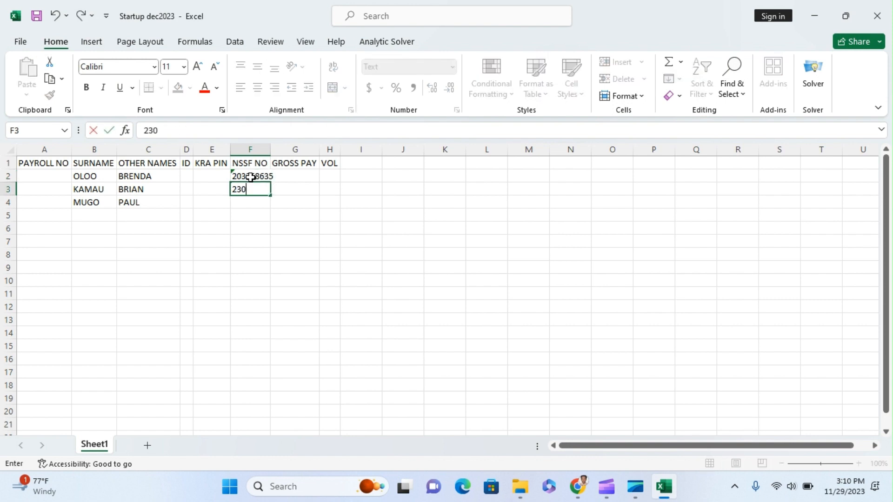
key("Return")
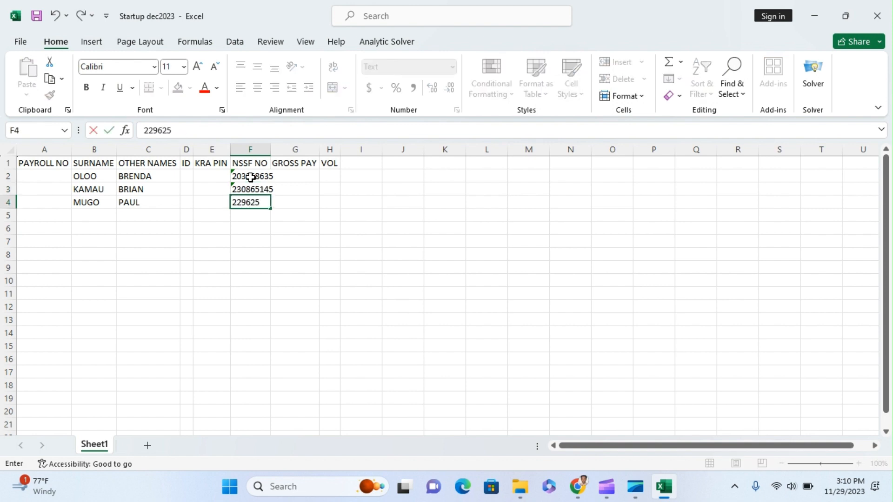
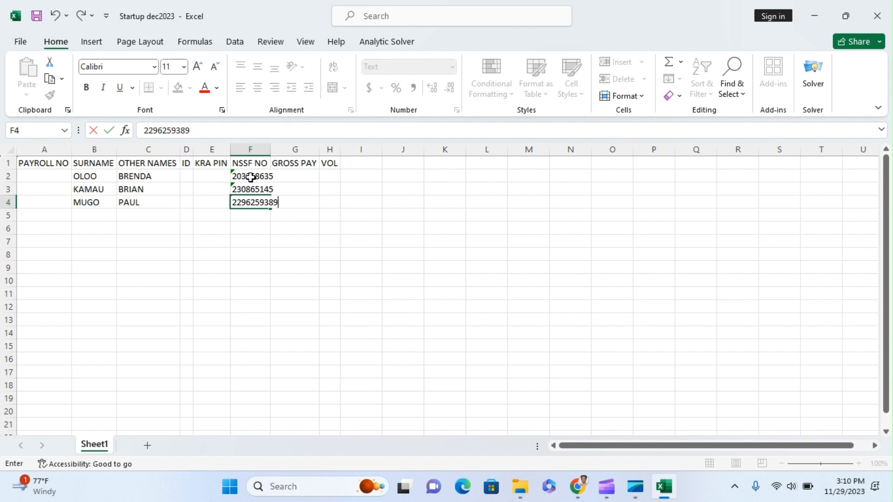
left_click(293, 177)
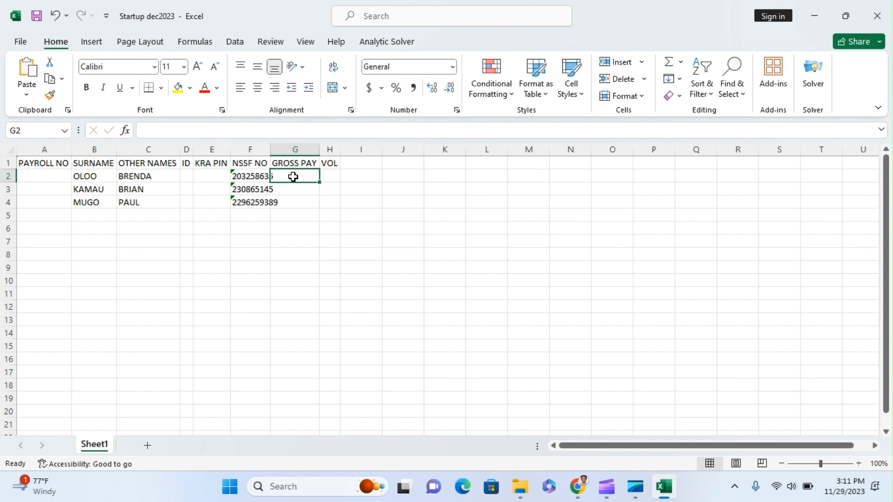
Enter the working figures 18000 in M7 and 2160 in N7
left_click(521, 243)
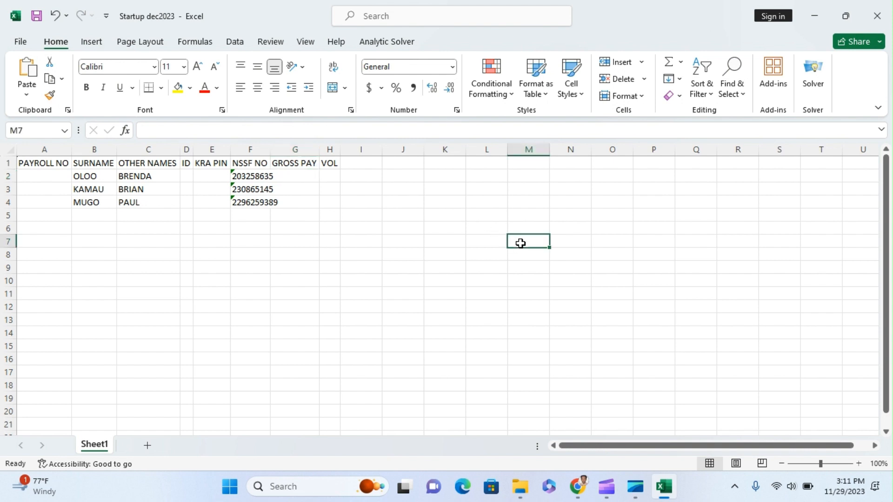
type("18")
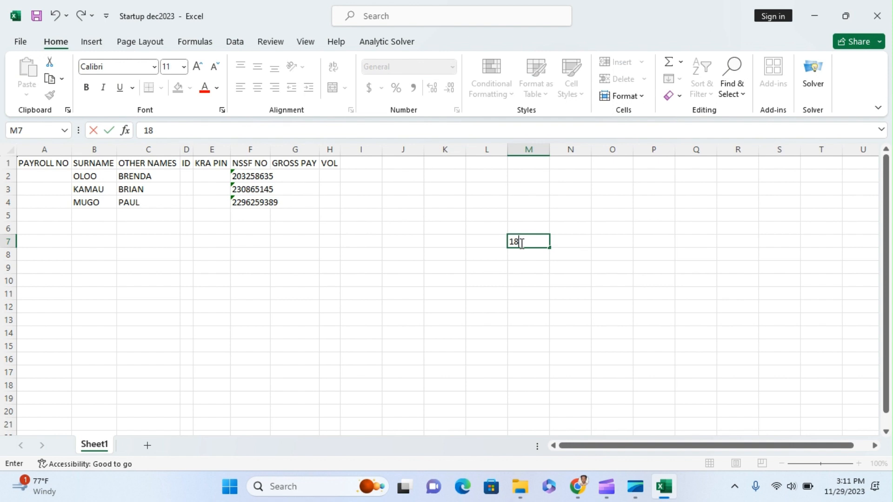
type("000")
left_click(570, 244)
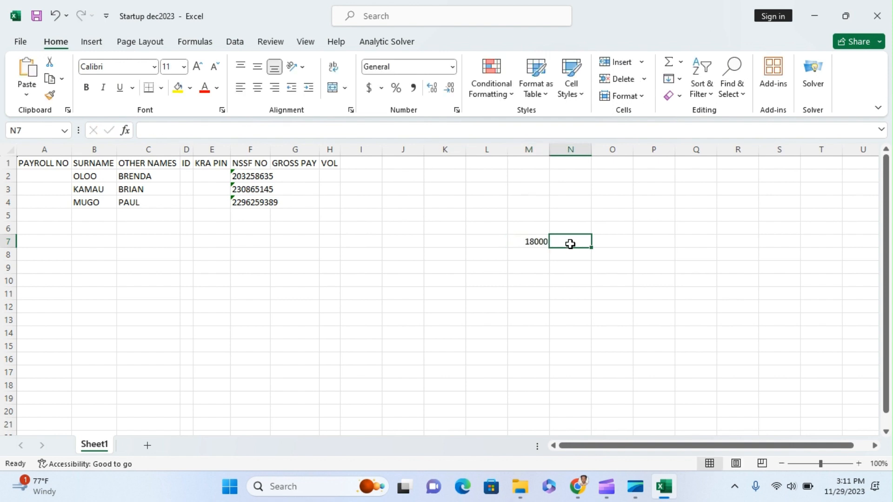
type("2160")
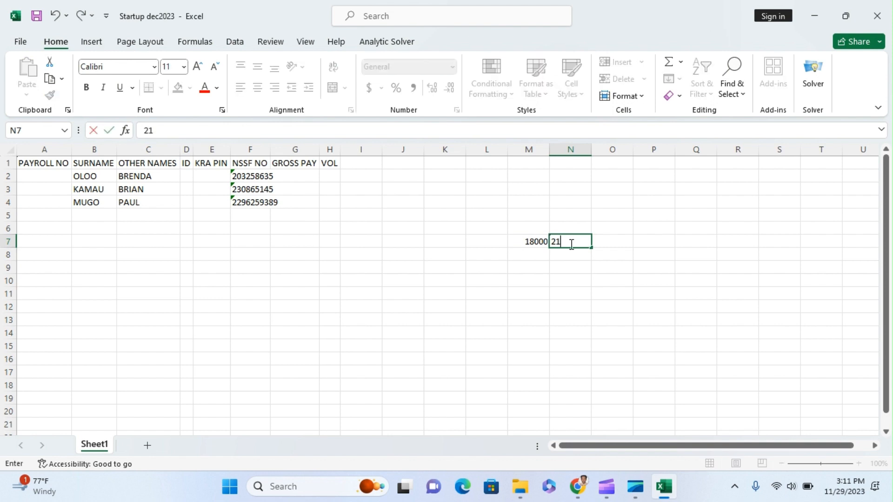
left_click(648, 263)
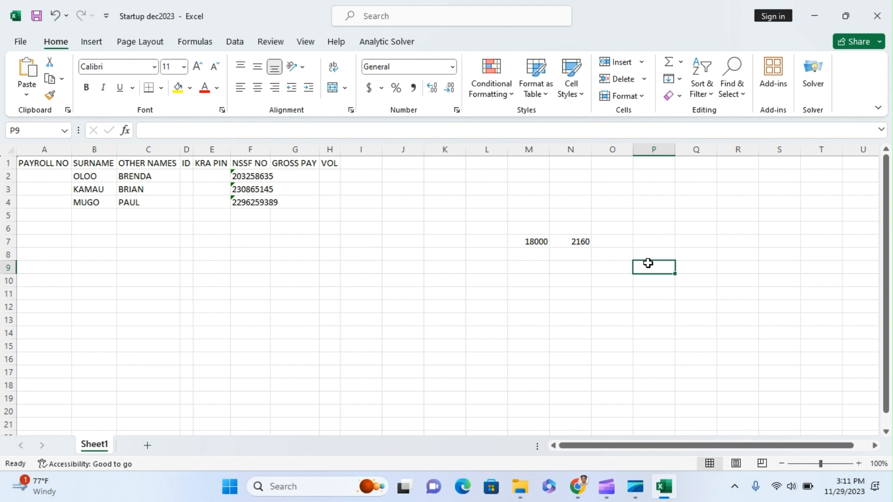
Enter 6000 in M8 and convert it from text to a real number
left_click(530, 255)
type("6000")
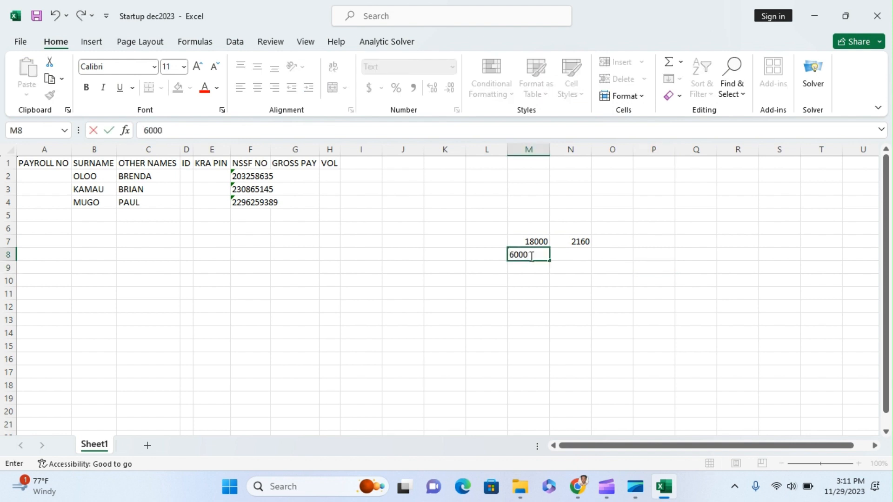
left_click(614, 279)
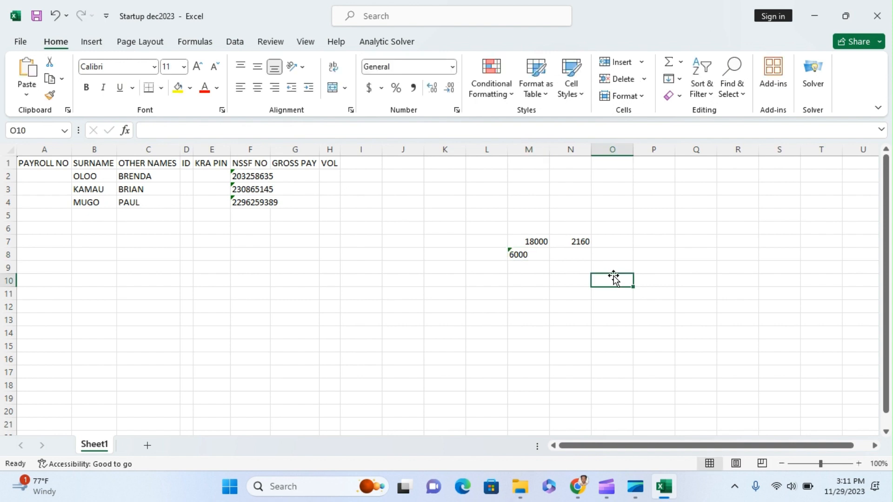
left_click(527, 255)
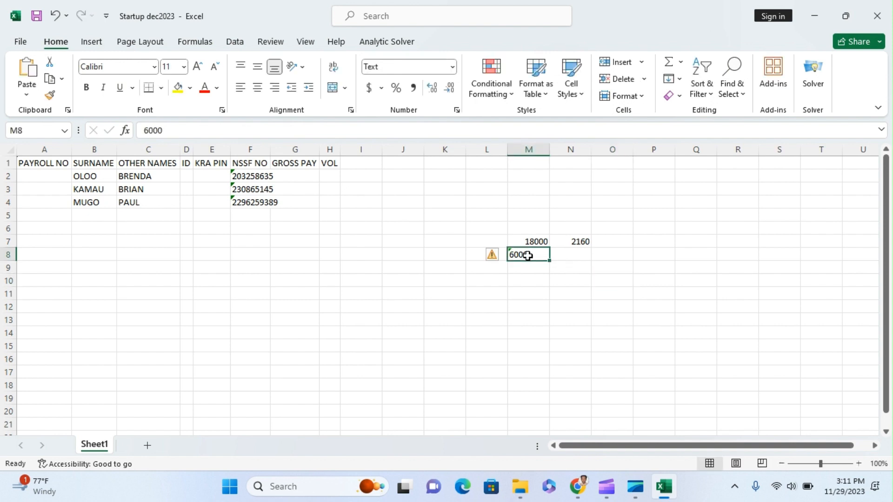
left_click(499, 256)
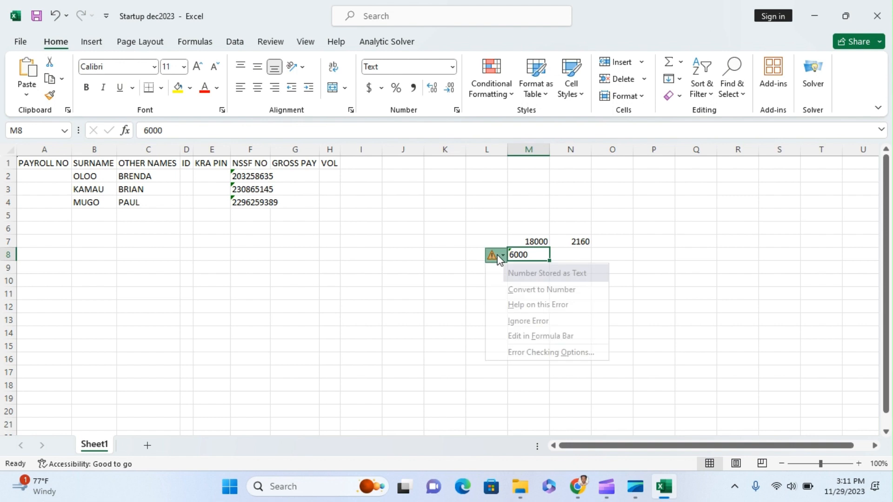
left_click(517, 290)
left_click(567, 282)
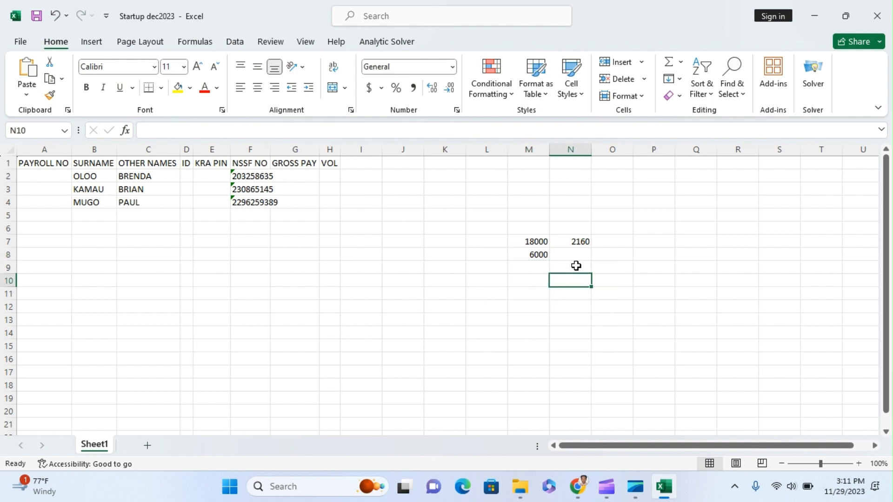
Start a formula in P9 that references M8
left_click(644, 269)
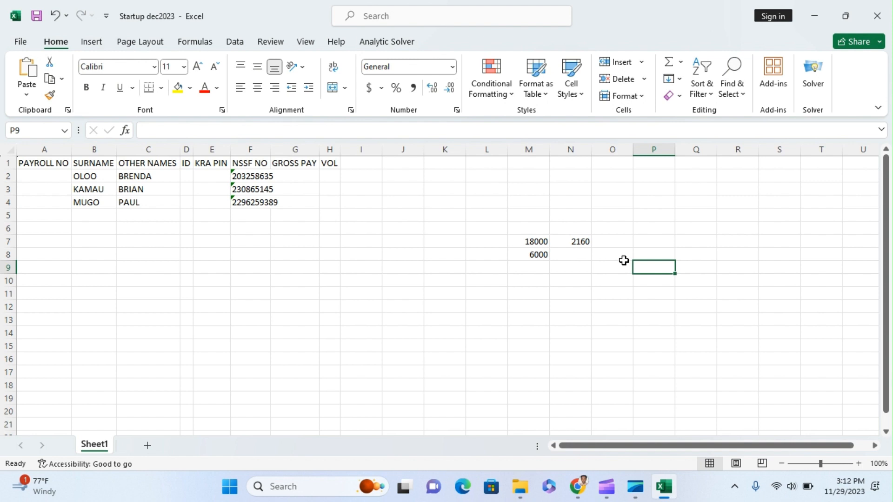
type("=")
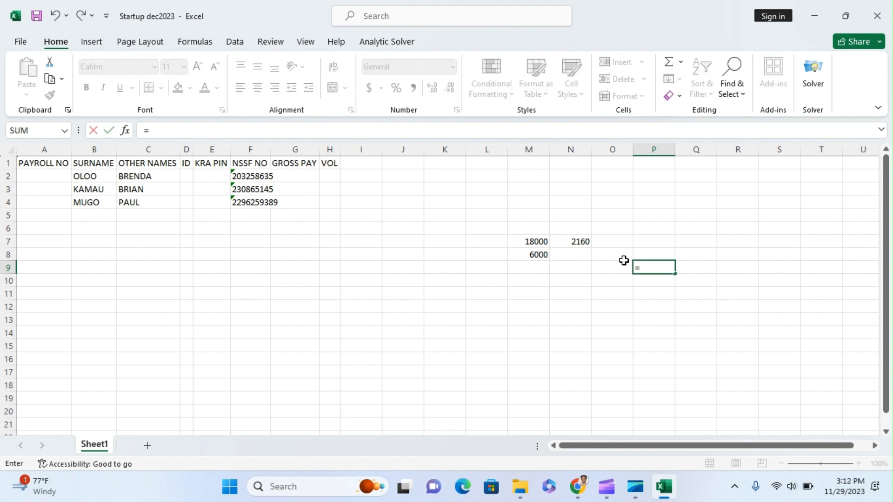
left_click(533, 256)
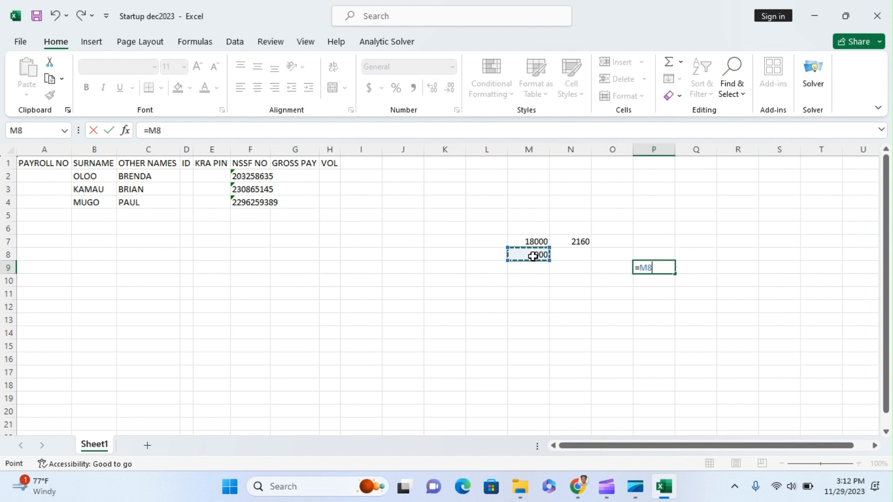
Complete the P9 formula as =M8*N7/M7, giving 720
type("*")
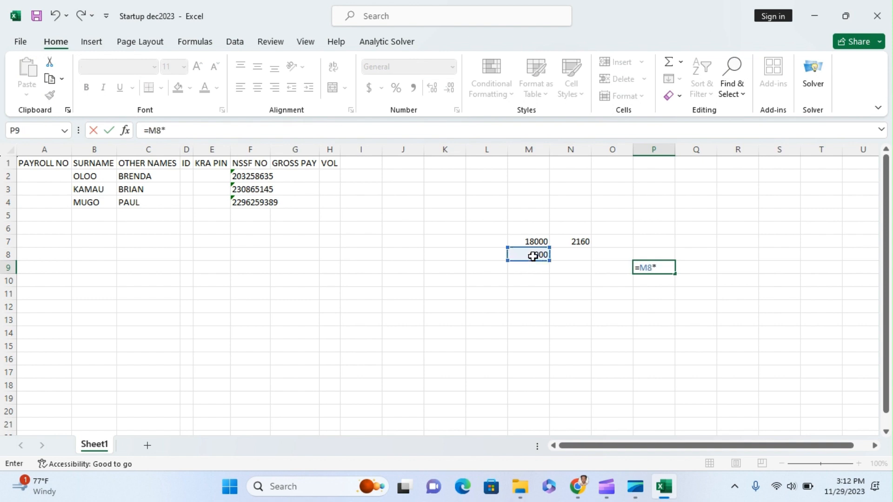
left_click(570, 239)
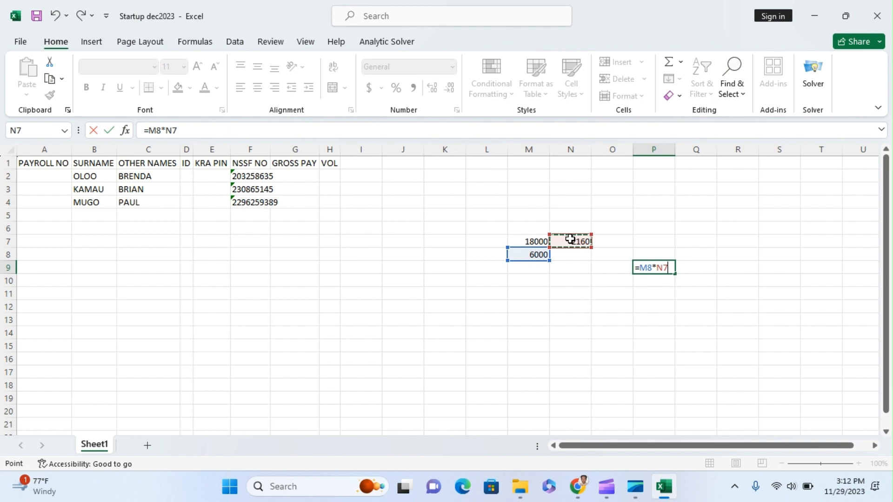
type("/")
left_click(541, 242)
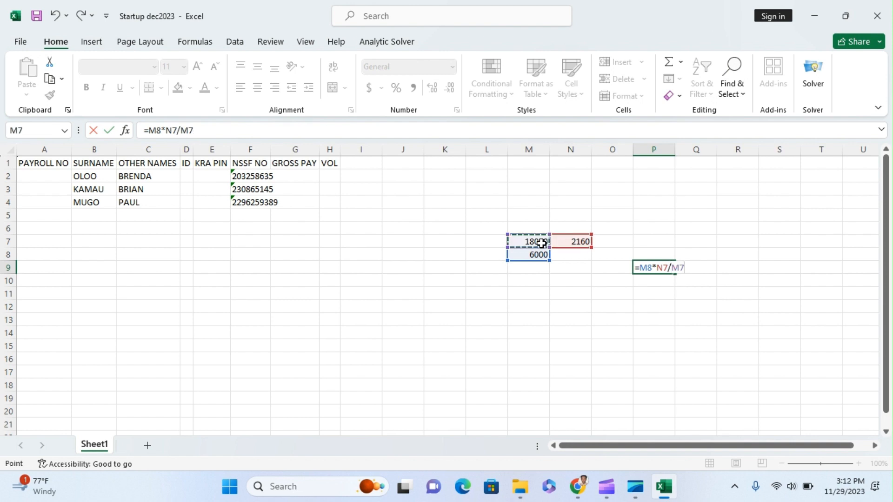
key("Return")
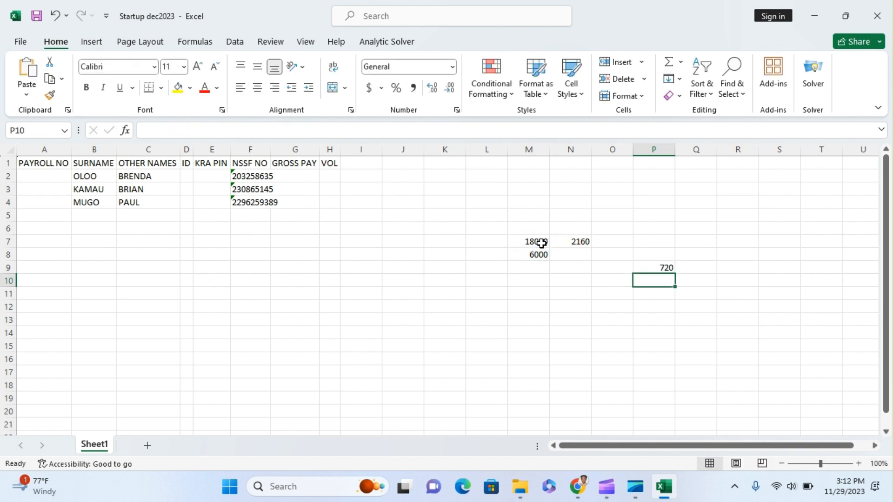
left_click(668, 271)
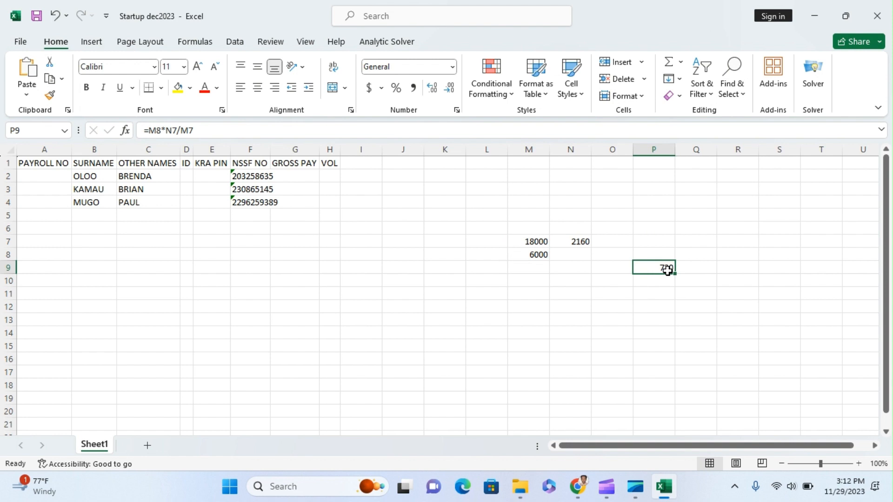
Enter 360 in both Q9 and R9
left_click(715, 271)
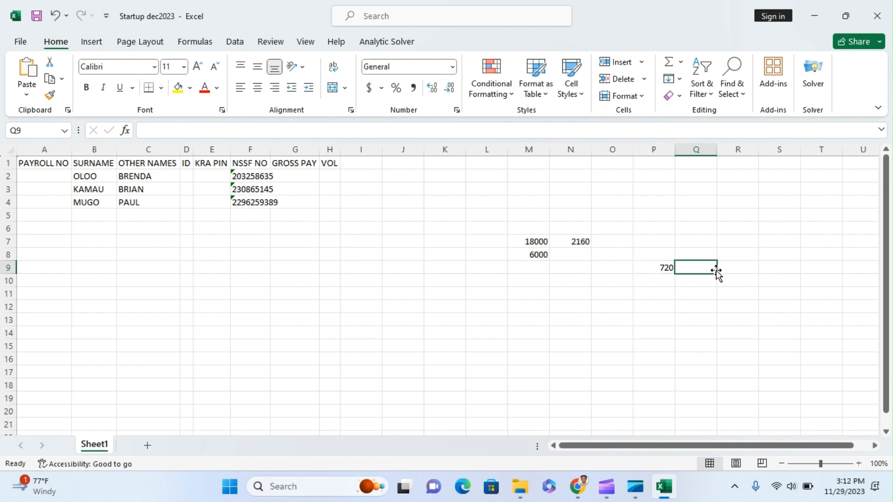
type("360")
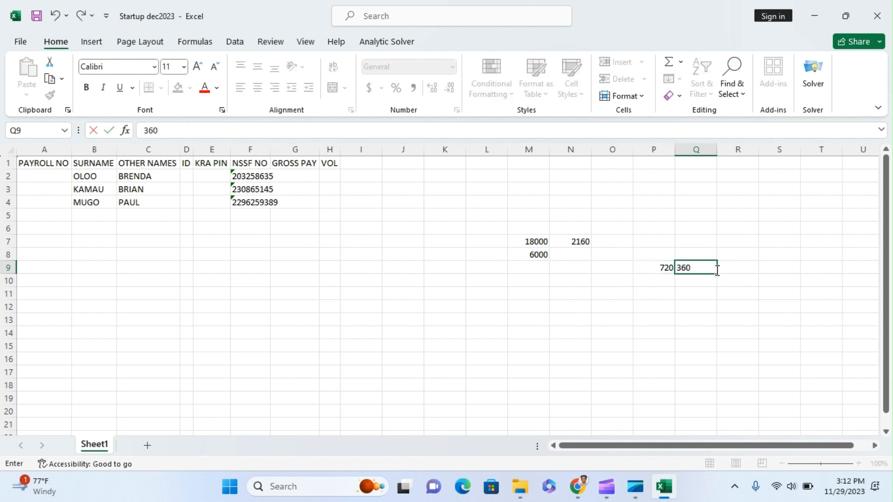
left_click(742, 268)
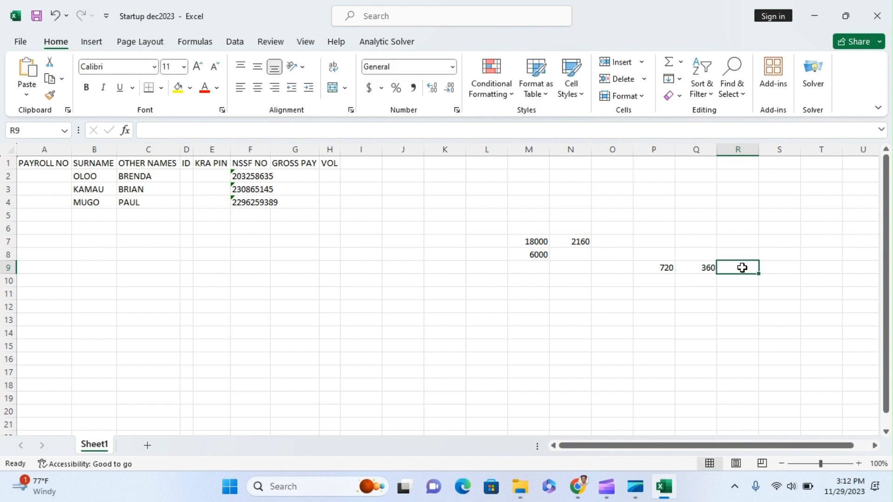
type("360")
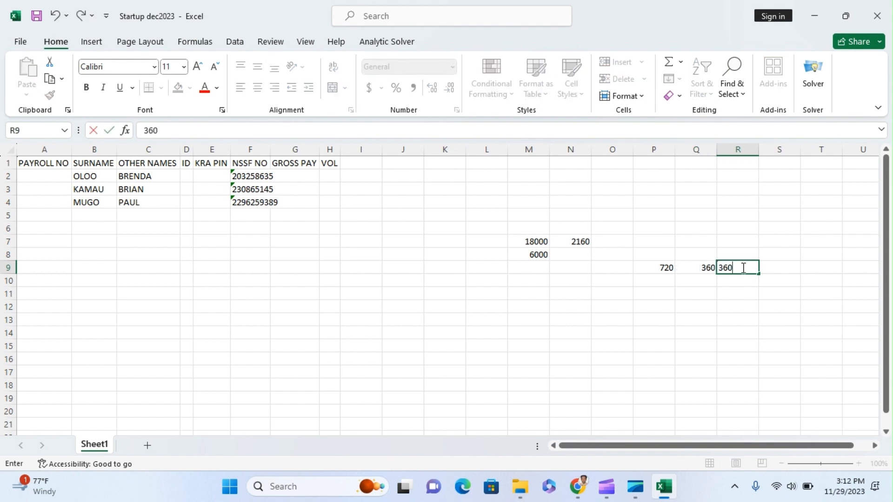
key("Return")
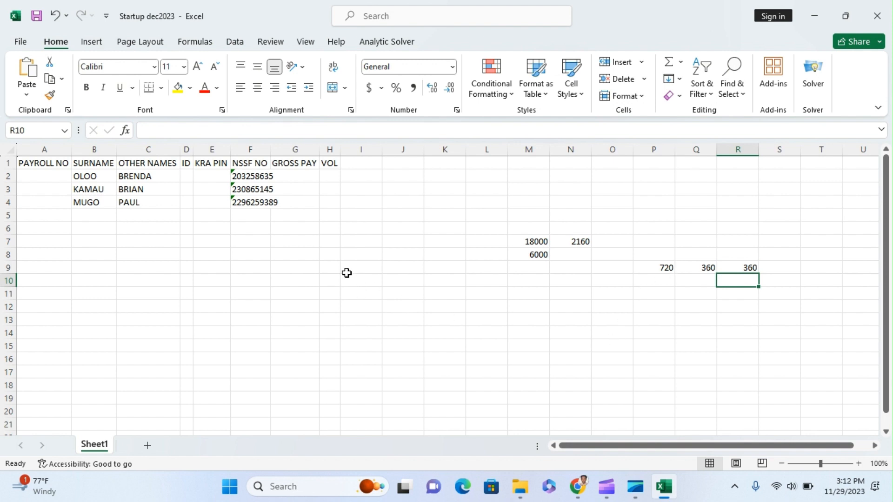
Enter a gross pay of 15000 for all three employees in G2:G4
left_click(313, 178)
type("15000")
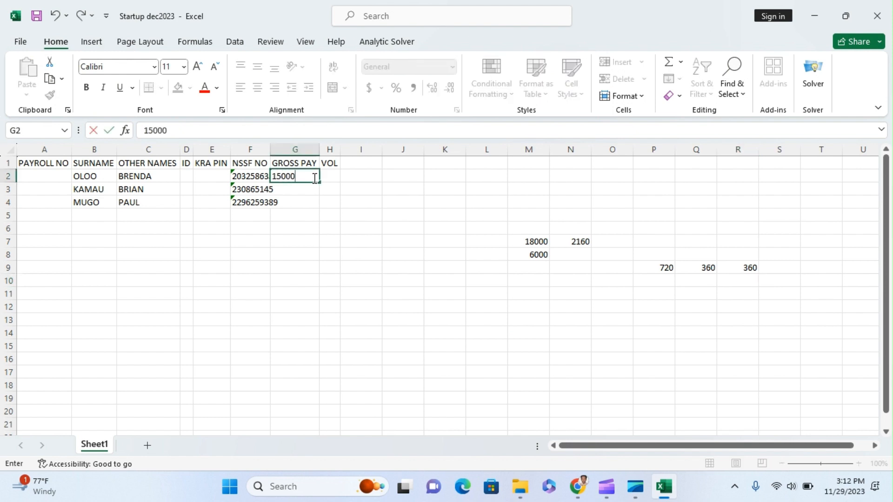
key("Return")
type("1")
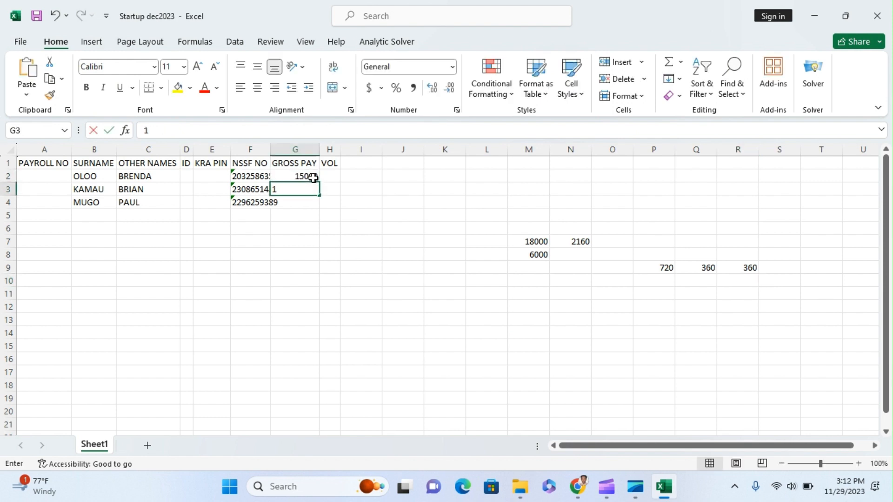
type("5000")
key("Return")
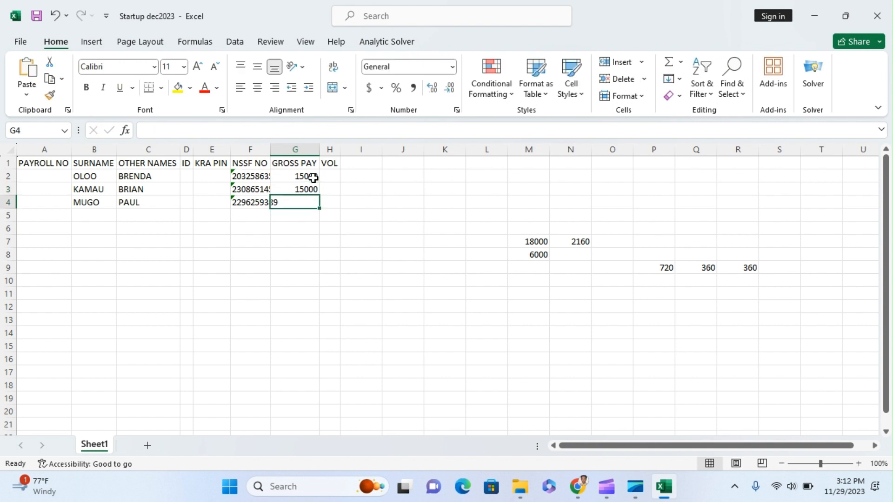
type("15000")
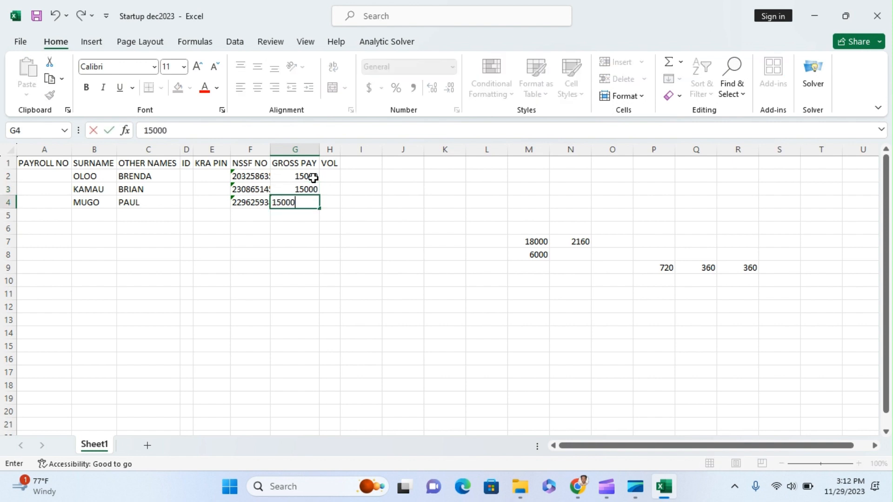
left_click(329, 176)
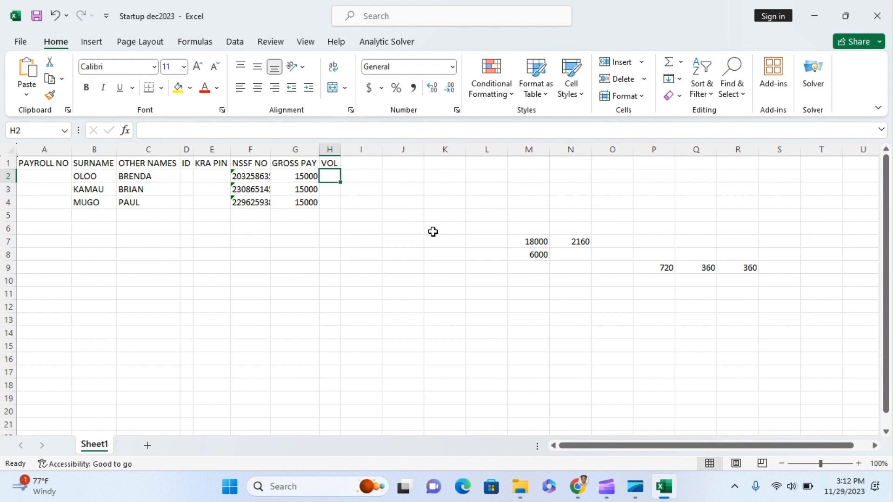
Change M8 to 15000 so P9 recalculates to 1800
left_click(649, 273)
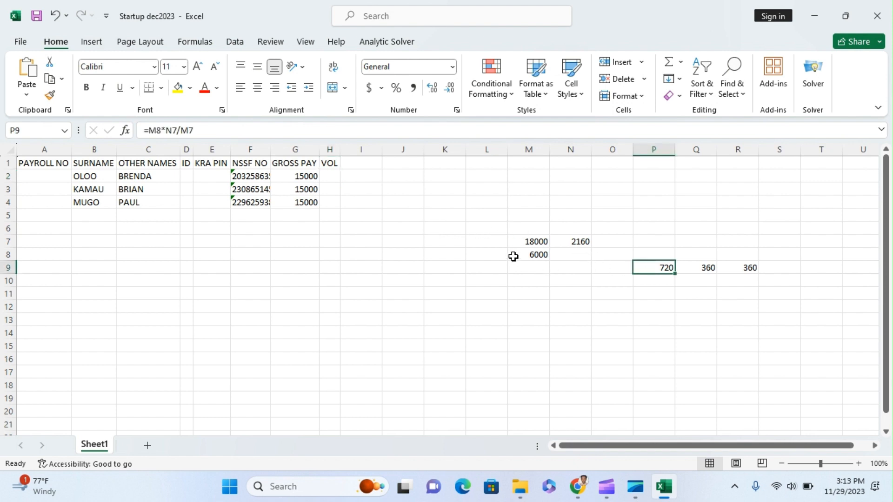
left_click(535, 256)
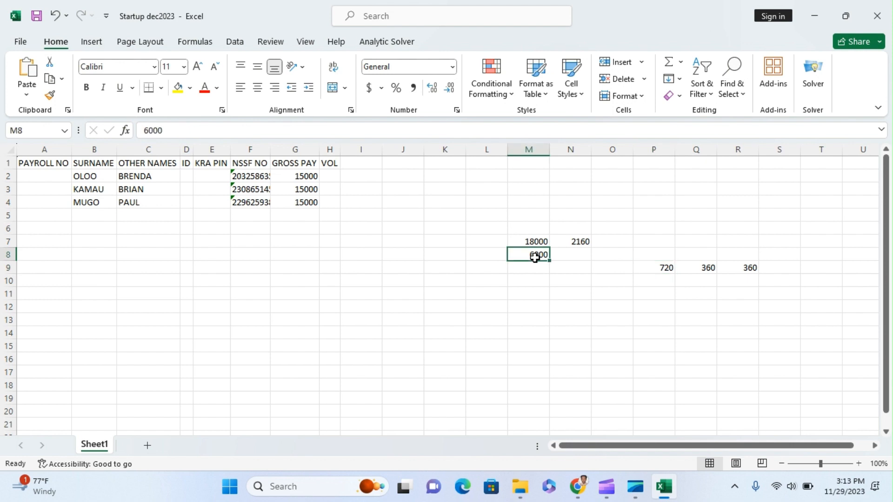
type("15000")
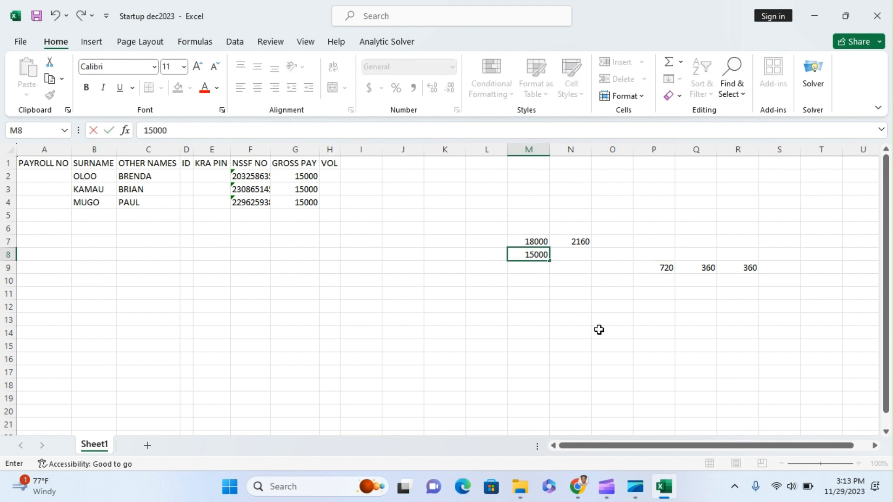
left_click(613, 344)
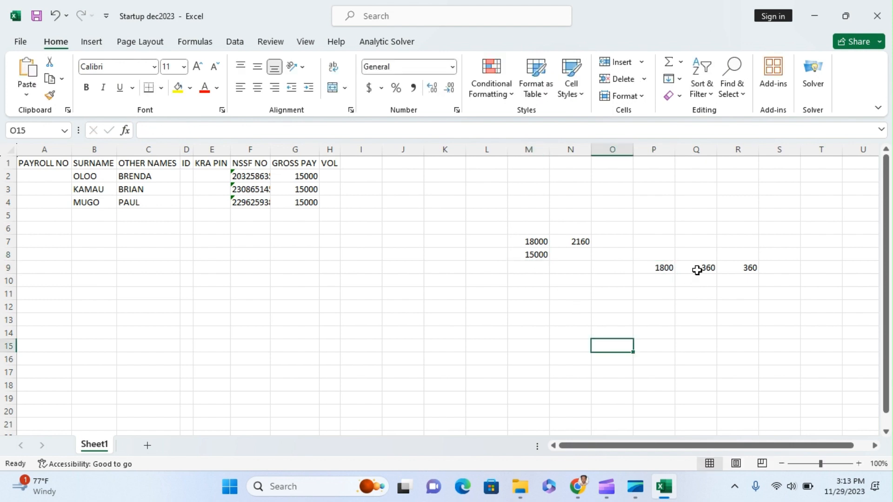
Replace the 360 values in Q9 and R9 with 900
left_click_drag(697, 271, 794, 259)
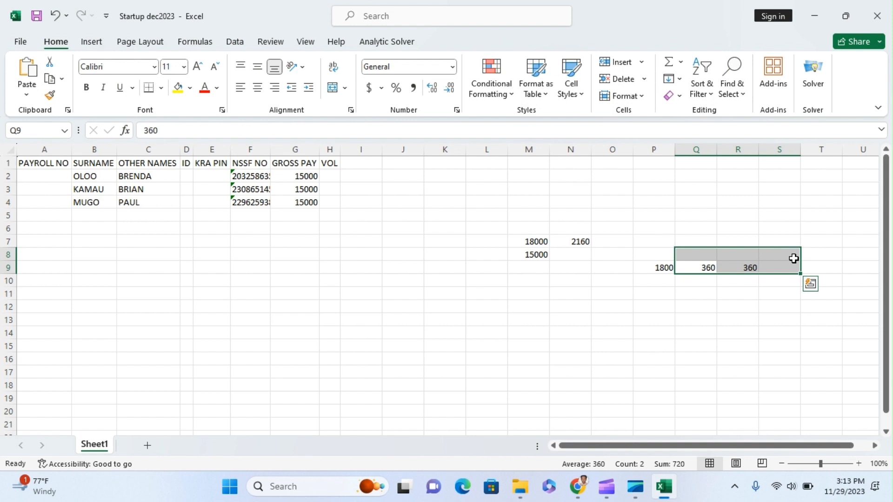
left_click(707, 267)
type("9")
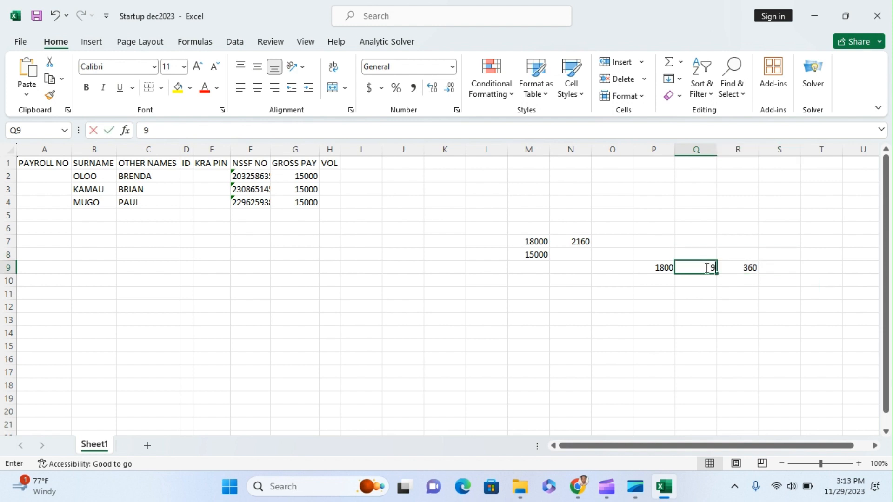
type("00")
left_click(743, 267)
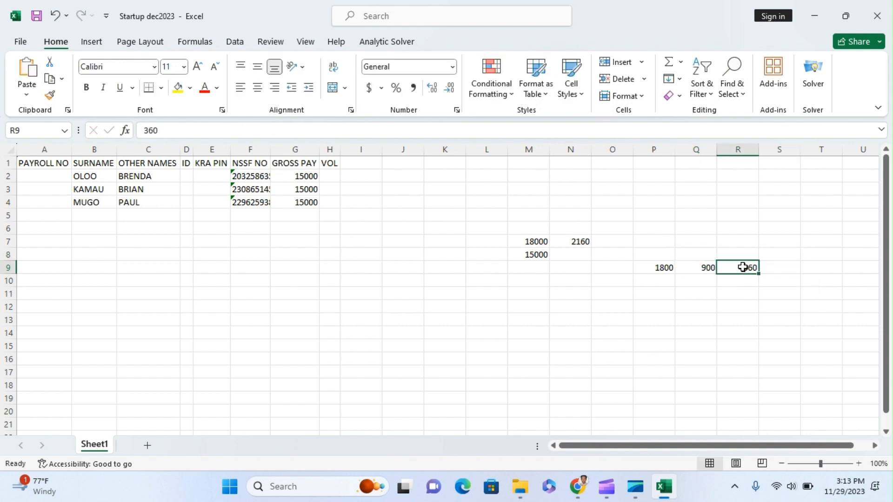
type("9000")
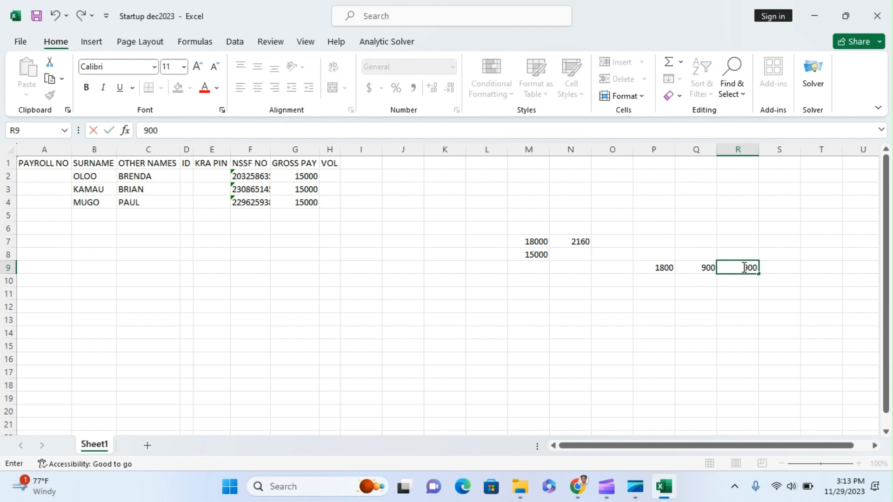
left_click(738, 290)
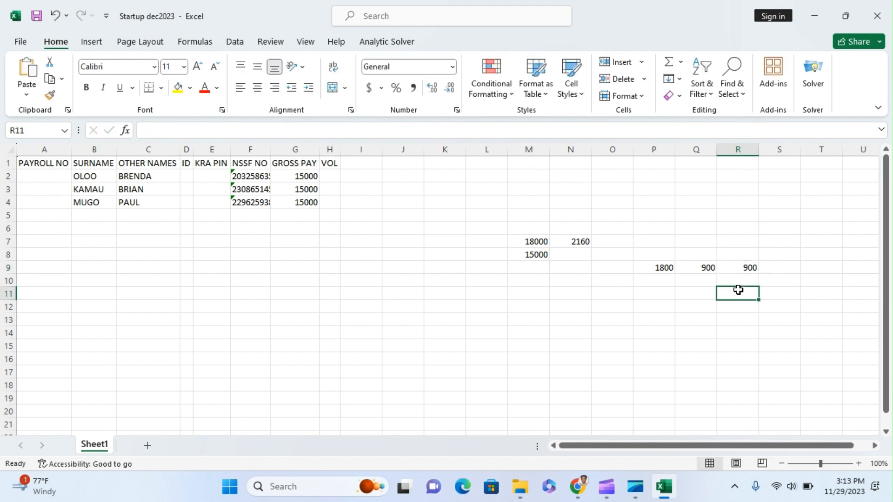
Enter 1000 VOL for the second employee in H3
left_click(330, 189)
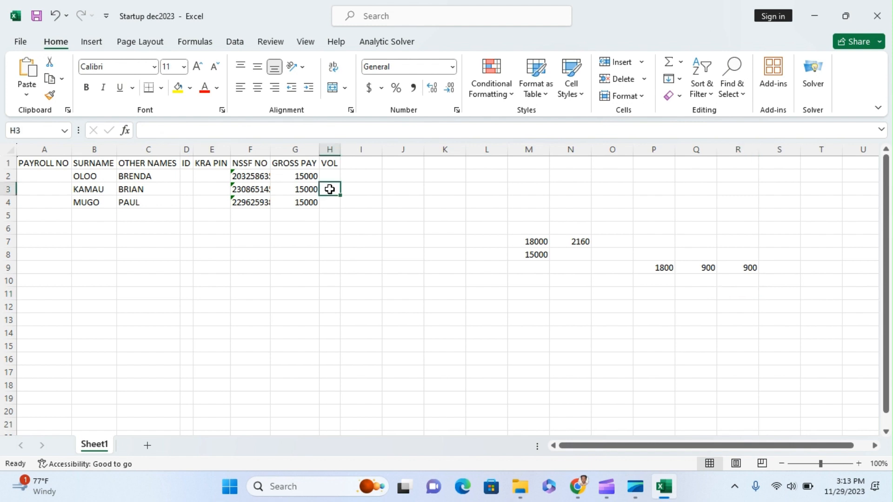
type("1000")
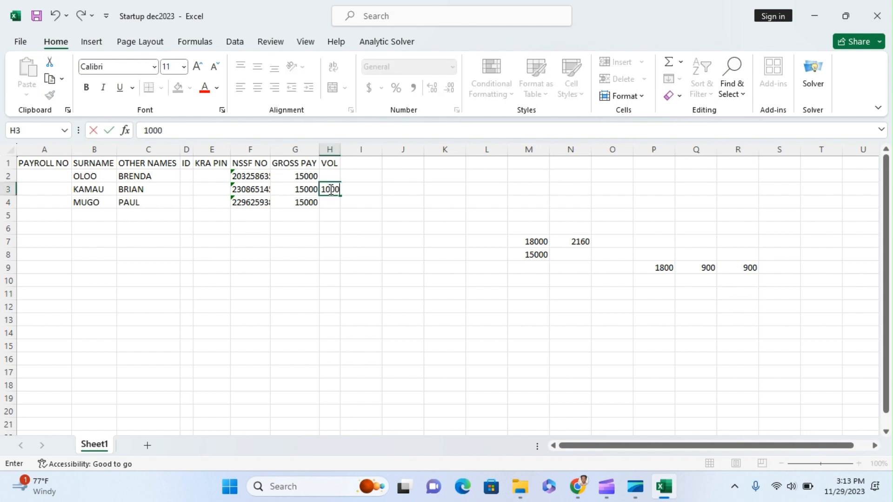
left_click(429, 267)
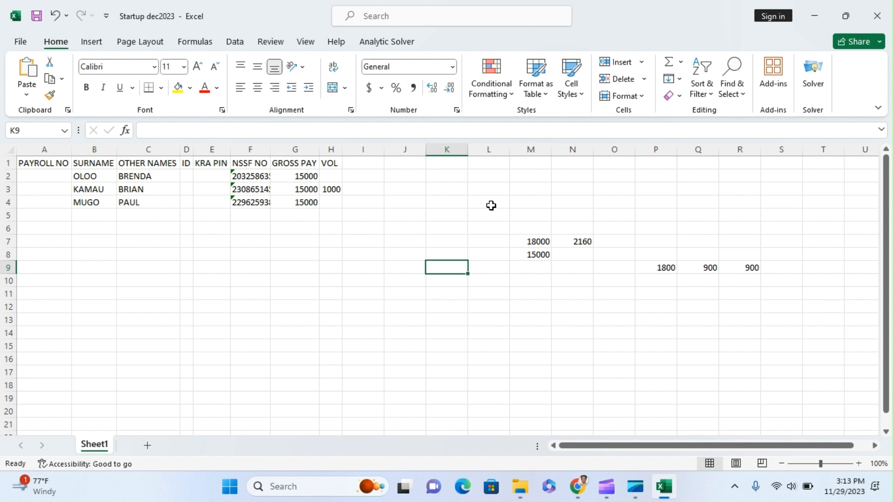
Clear the scratch calculations and widen column F to show the NSSF numbers
left_click_drag(490, 205, 773, 301)
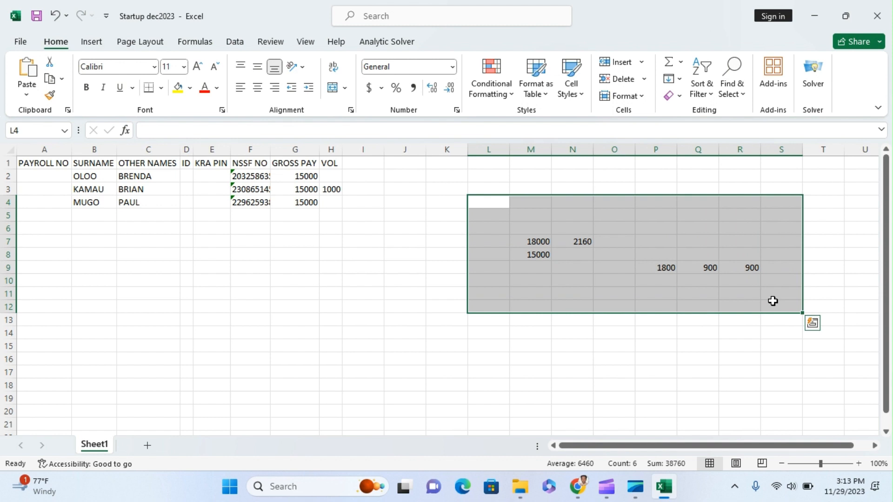
key("Delete")
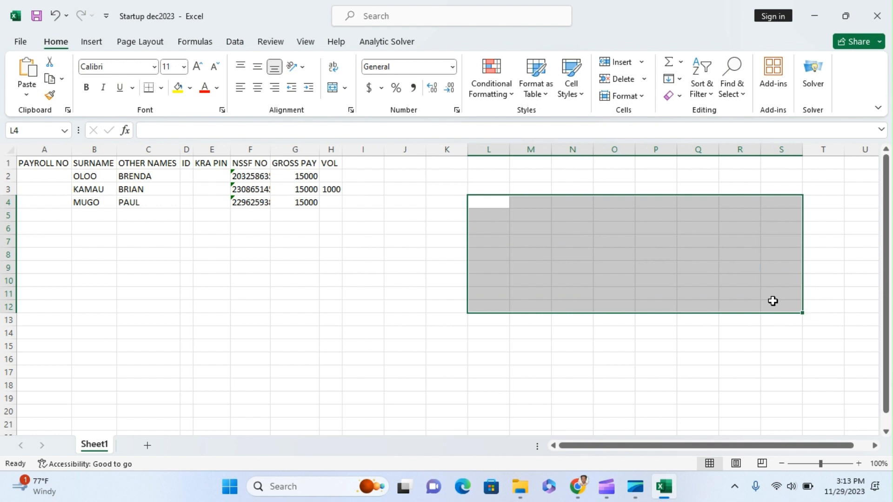
left_click(653, 344)
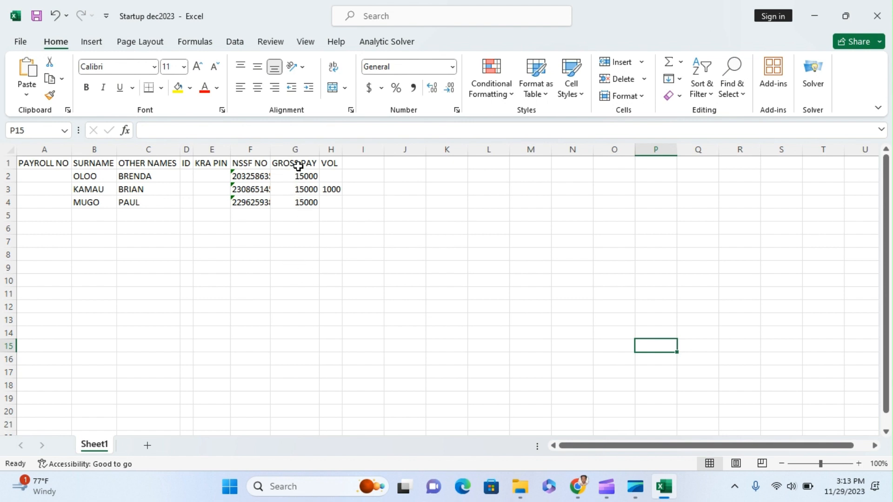
left_click(8, 148)
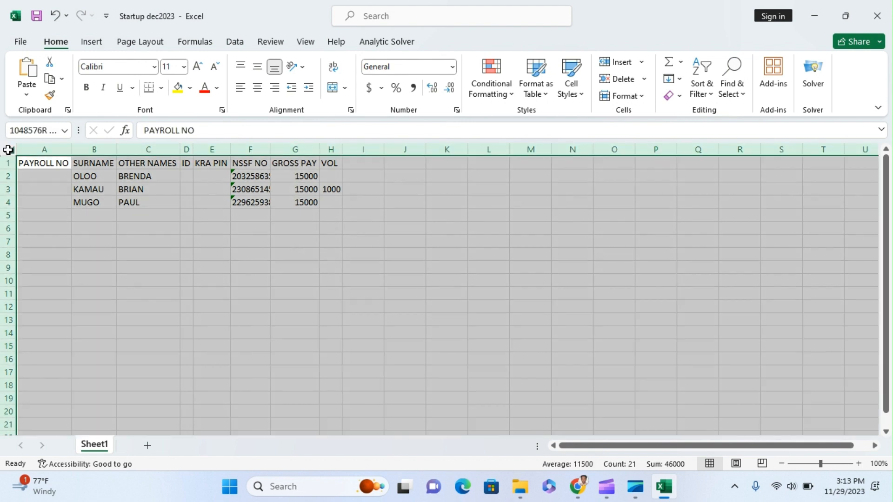
double_click(71, 148)
left_click(500, 273)
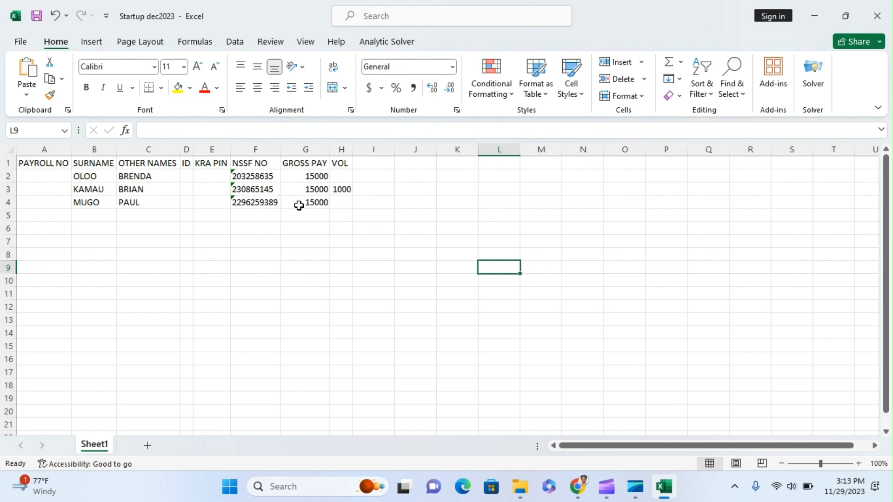
Bold the A1:H1 headers and apply All Borders to the A1:H4 table
left_click_drag(32, 161, 342, 164)
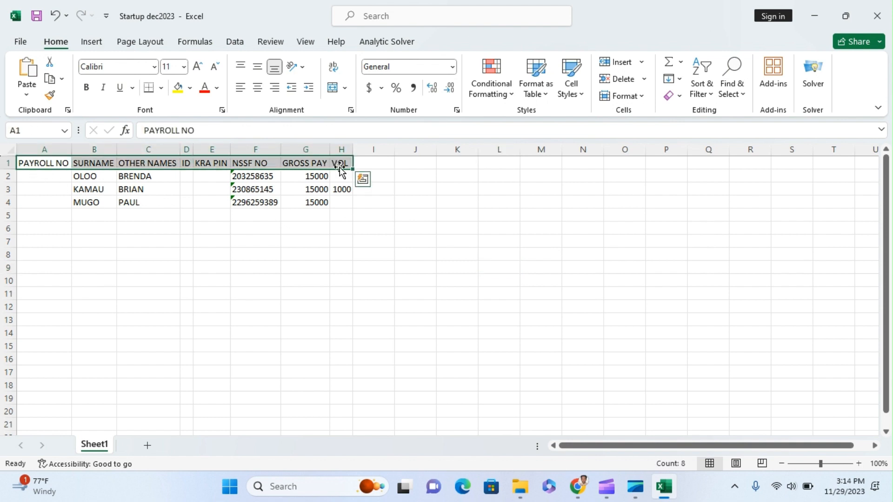
left_click(92, 91)
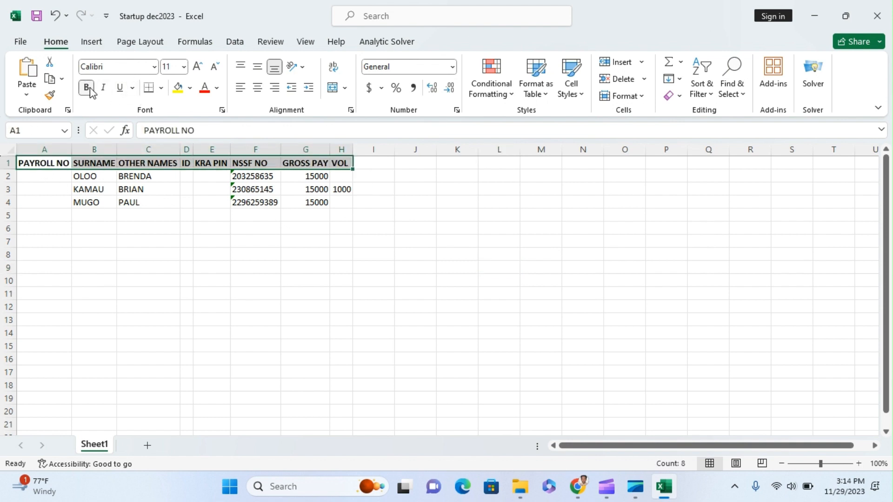
left_click(114, 228)
left_click_drag(26, 165, 339, 205)
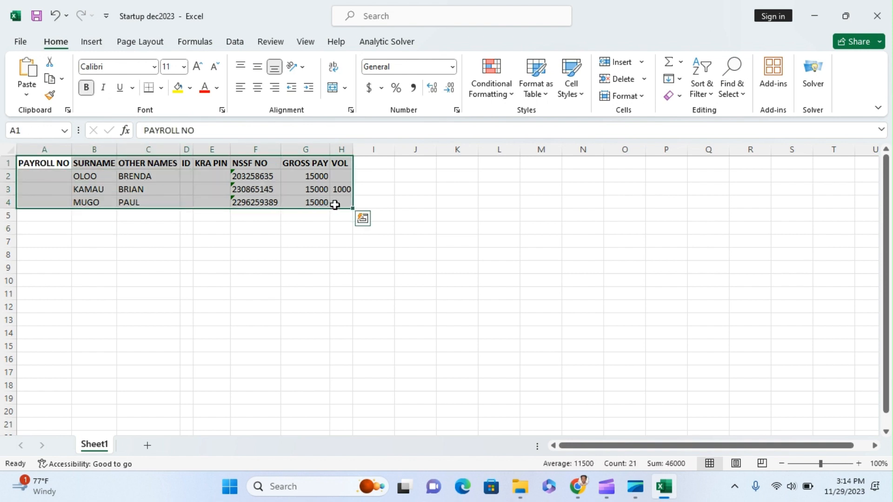
left_click(161, 88)
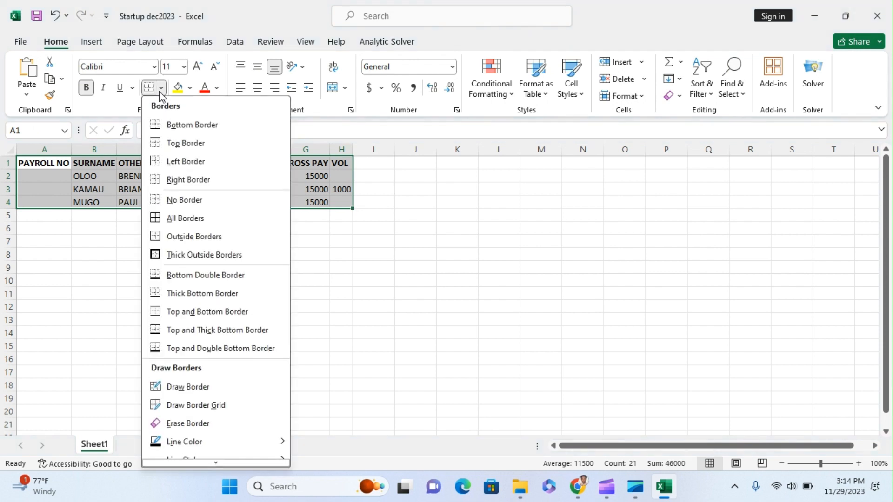
left_click(179, 218)
left_click(446, 239)
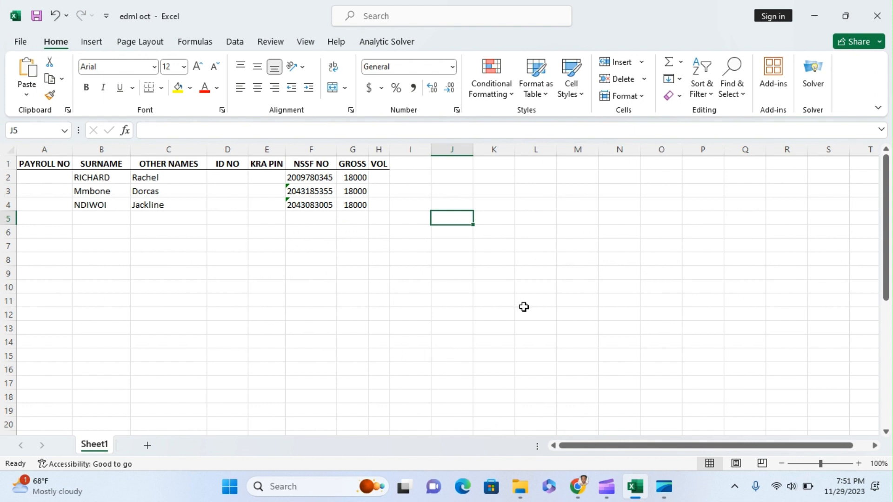
Switch from the edml oct workbook to the Chrome New Tab window
left_click(585, 499)
left_click(587, 499)
left_click(577, 487)
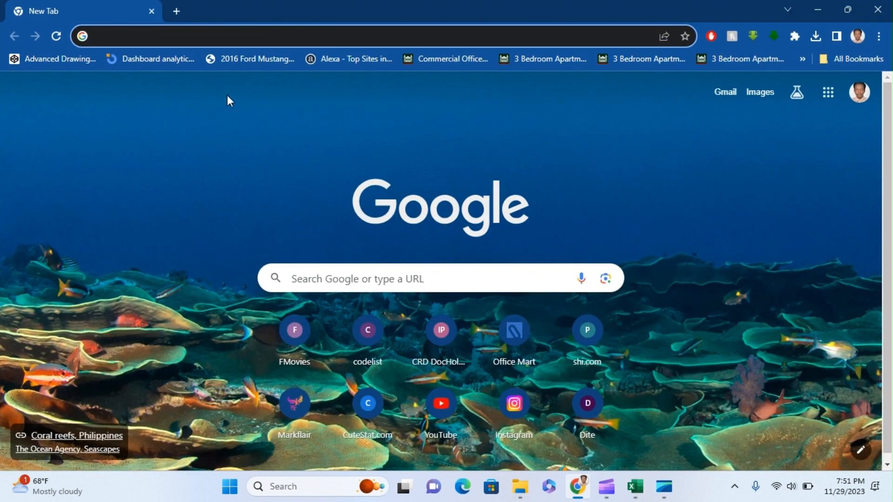
Search 'NSSF ESE' and log in to the employer account via User Login
type("NSSF E")
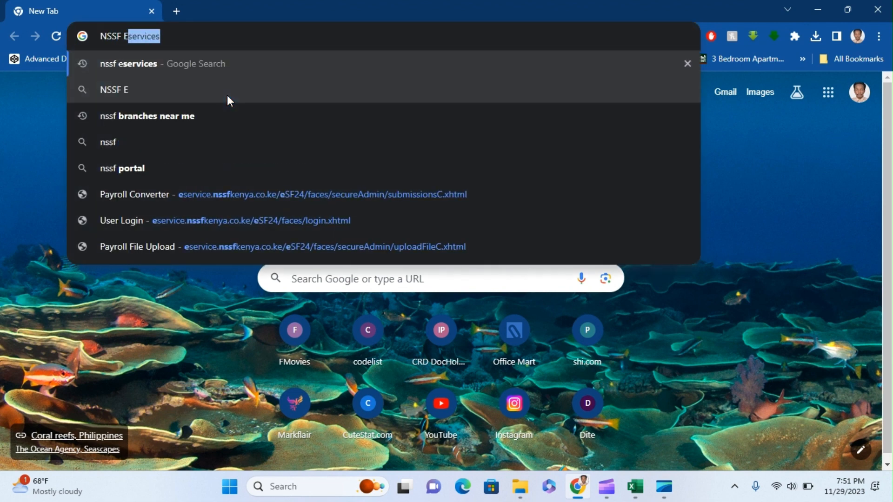
type("SE")
key("Return")
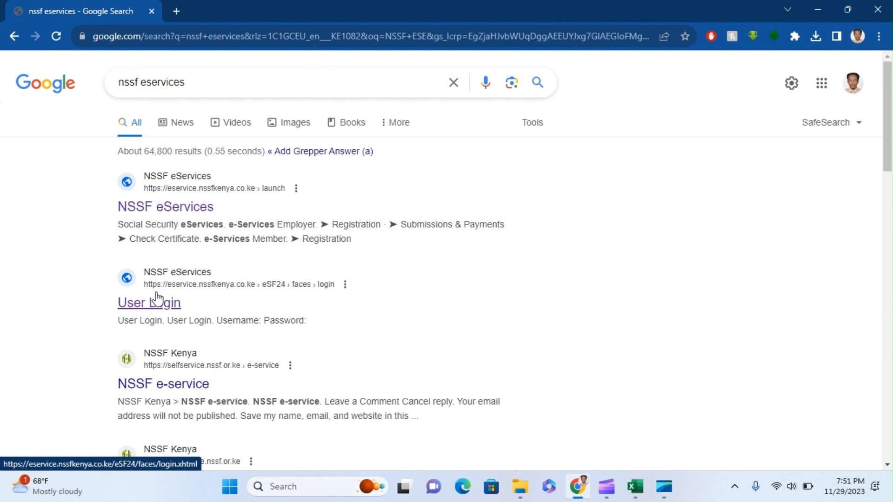
left_click(159, 301)
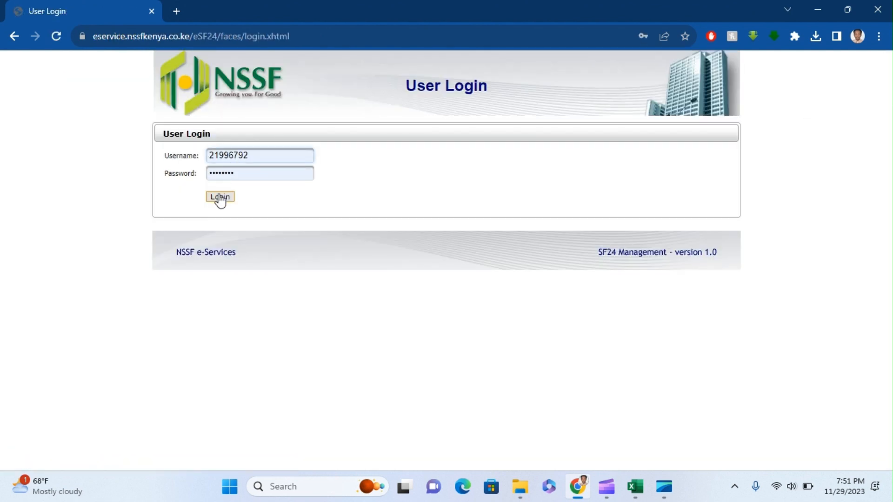
left_click(221, 197)
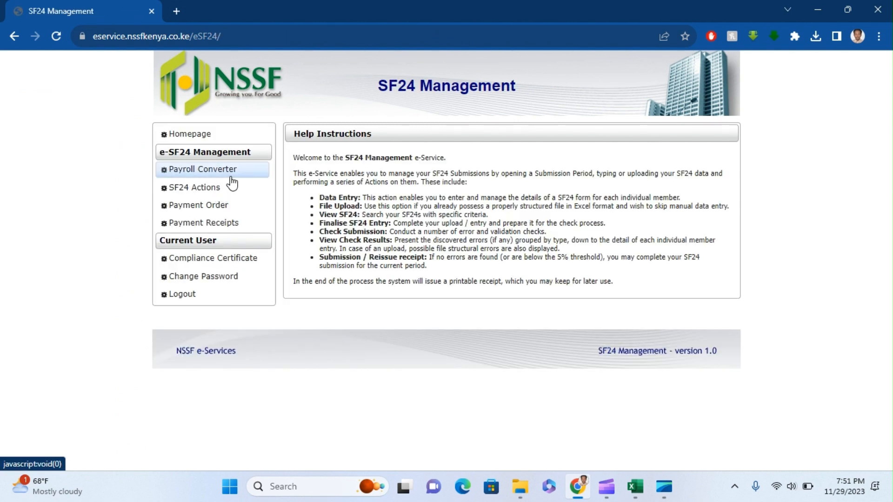
Open Payroll Converter and begin deleting the open 12/2023 payroll period
left_click(231, 177)
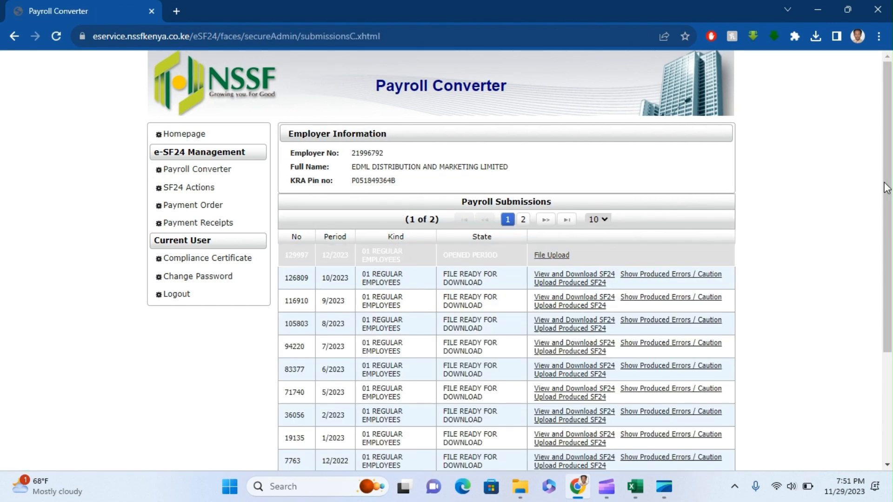
scroll(372, 349, "down", 3)
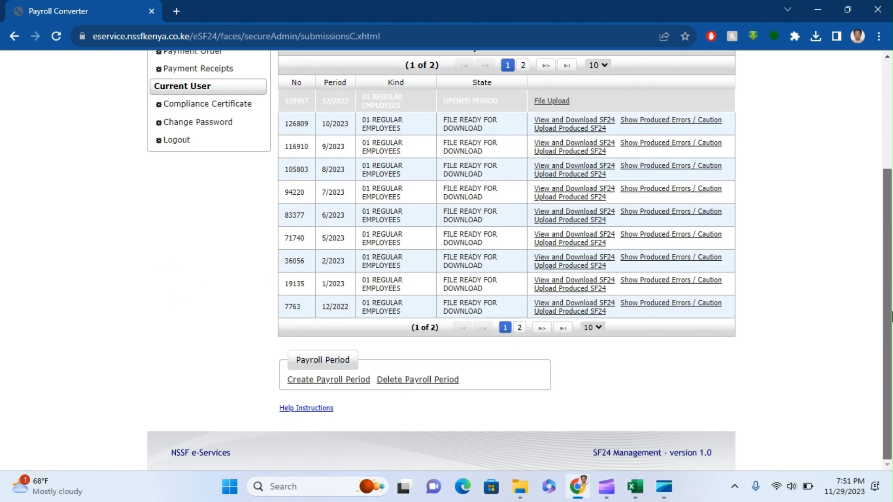
left_click(396, 381)
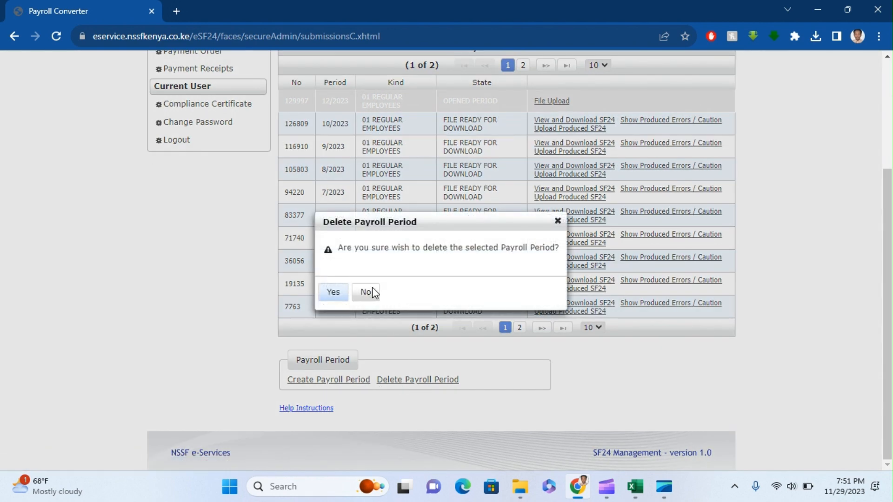
Delete the 12/2023 period and create an 11/2023 REGULAR EMPLOYEES, Tier 1 and Tier 2 period
left_click(334, 293)
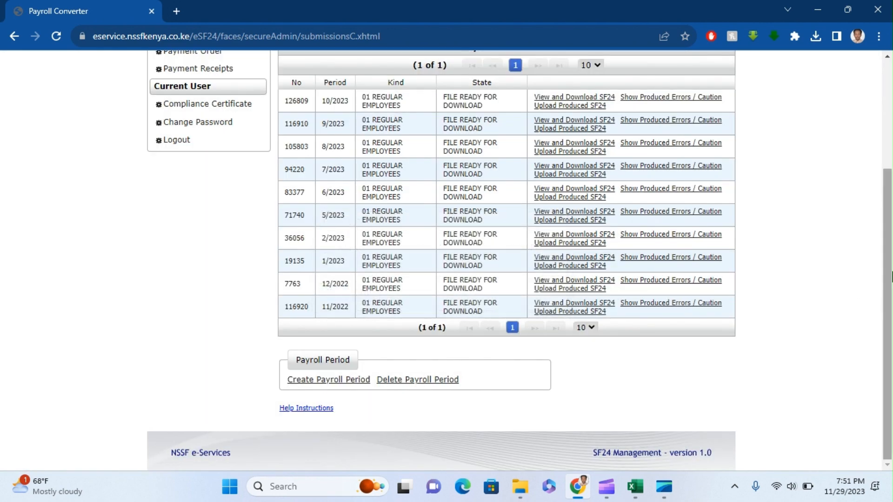
mouse_move(887, 278)
left_mouse_down()
mouse_move(886, 207)
mouse_move(890, 283)
left_mouse_up()
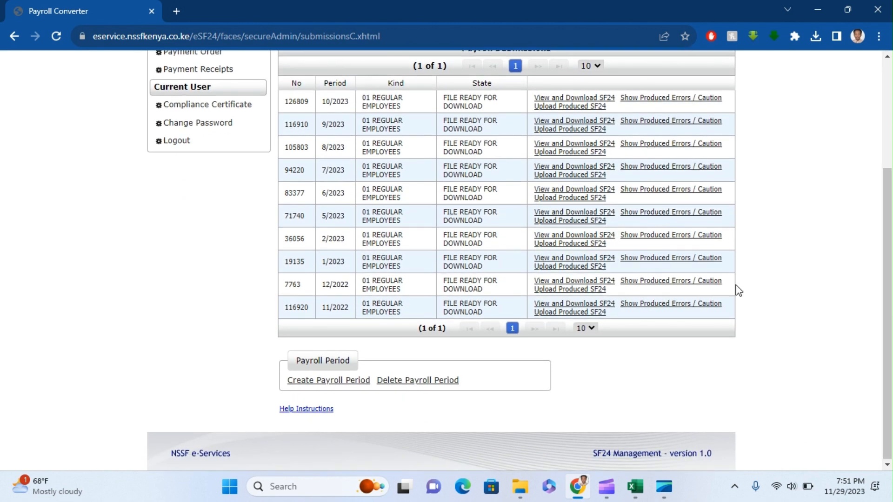
left_click(333, 381)
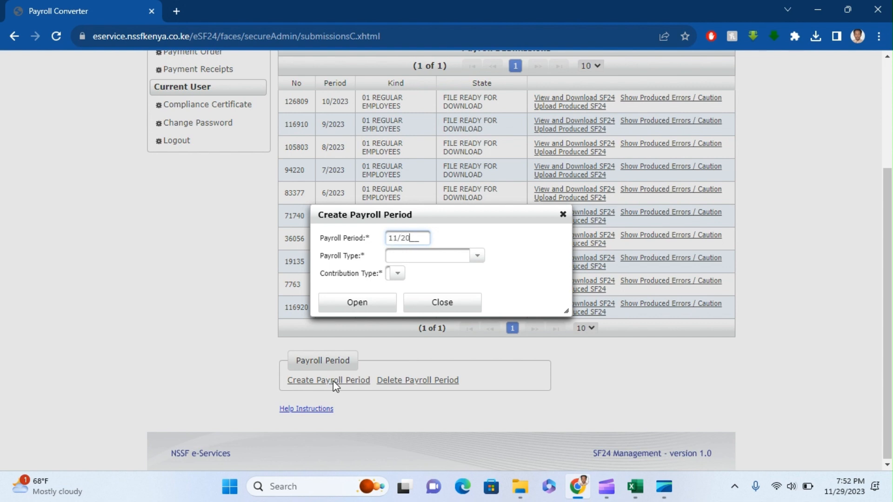
left_click(476, 257)
left_click(474, 257)
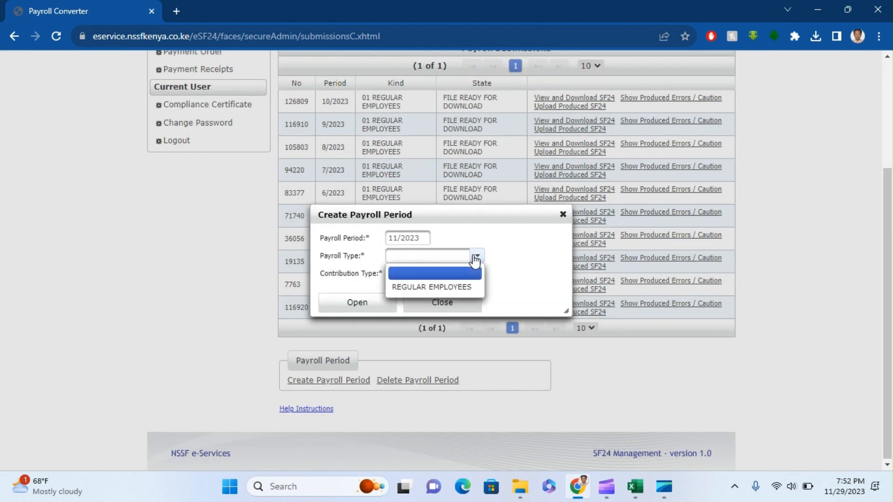
left_click(447, 288)
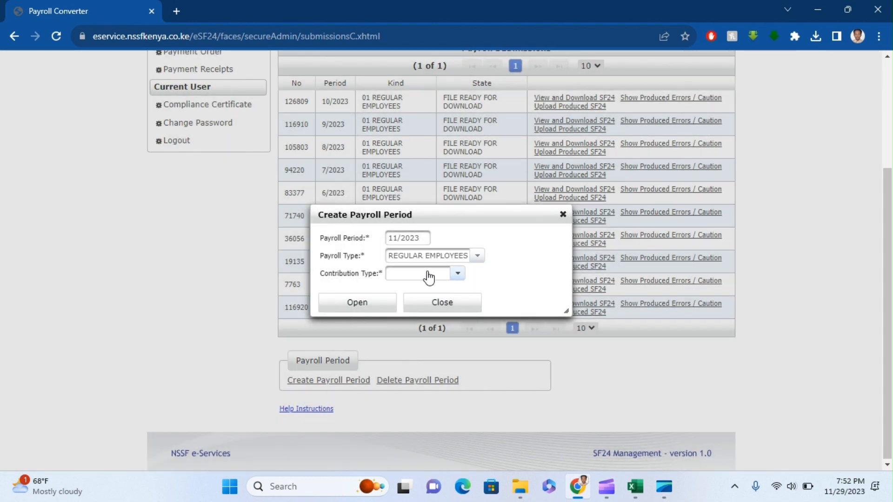
left_click(426, 274)
left_click(425, 305)
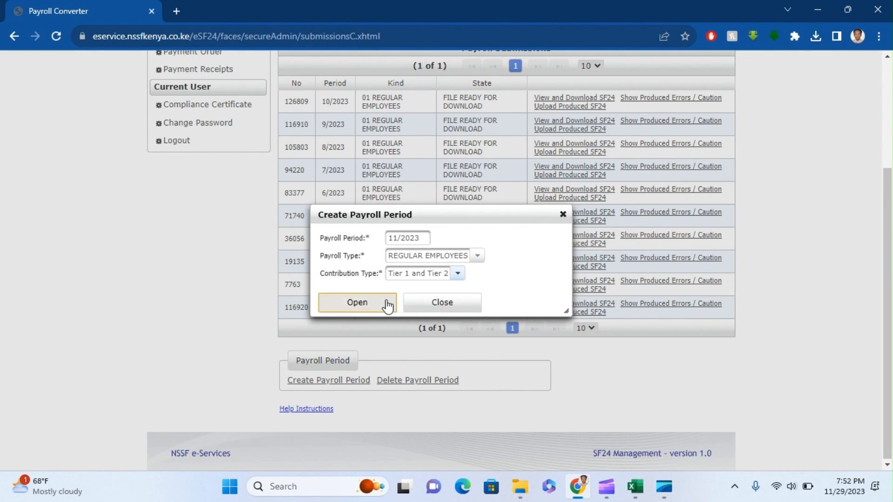
left_click(381, 305)
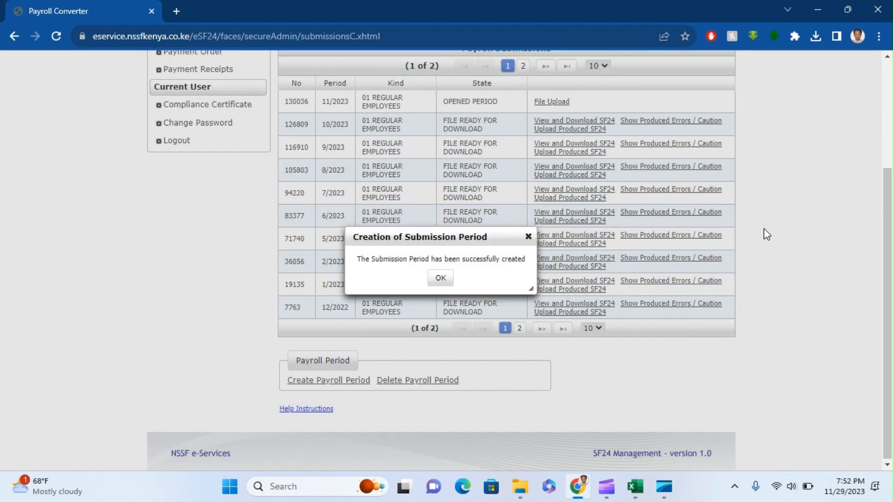
left_click(439, 278)
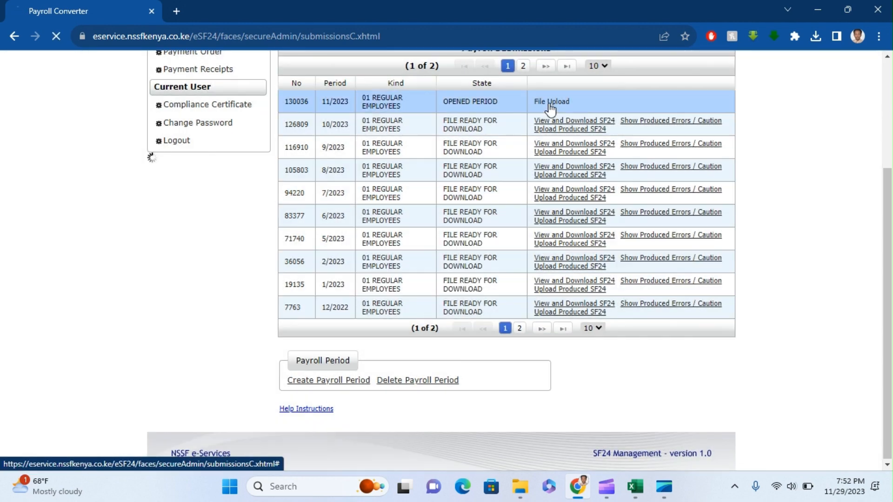
Upload edml oct.xlsx from the EDML NSSF folder to the 11/2023 period
left_click(550, 104)
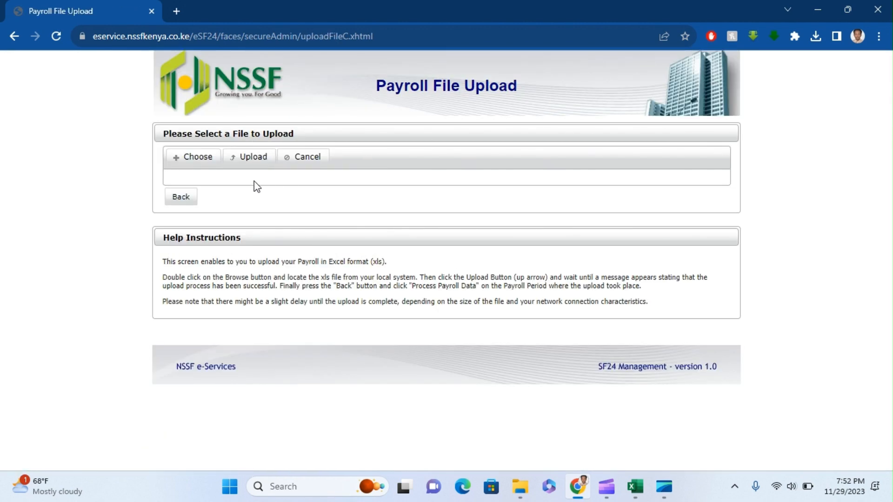
left_click(206, 166)
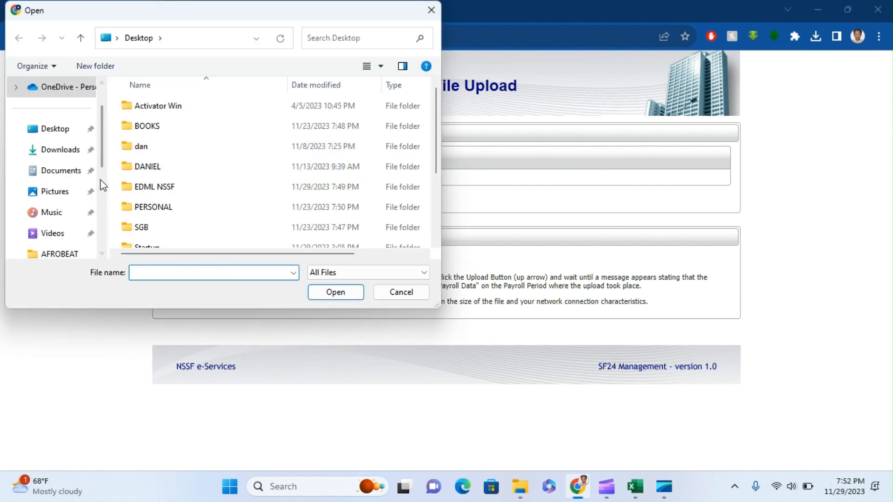
double_click(139, 186)
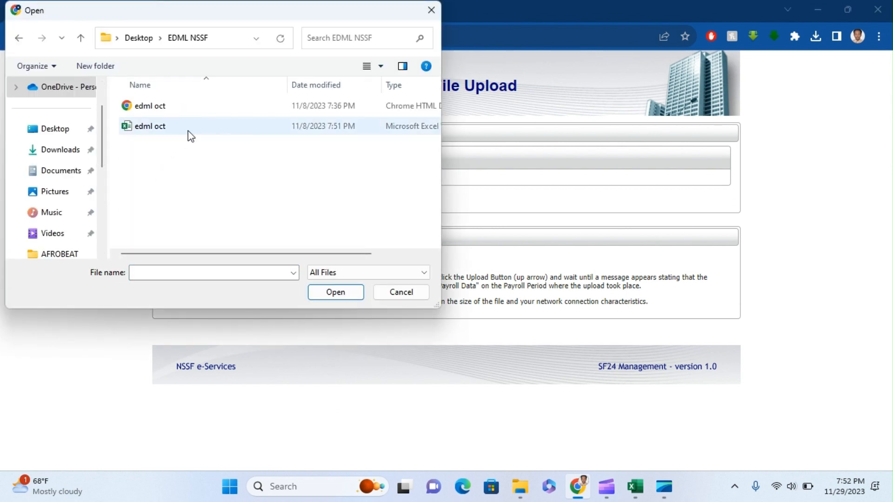
left_click(187, 130)
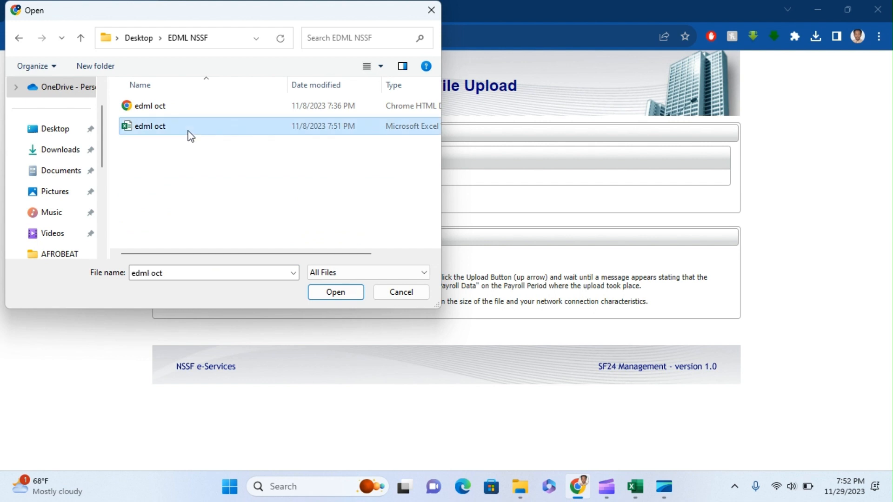
left_click(336, 293)
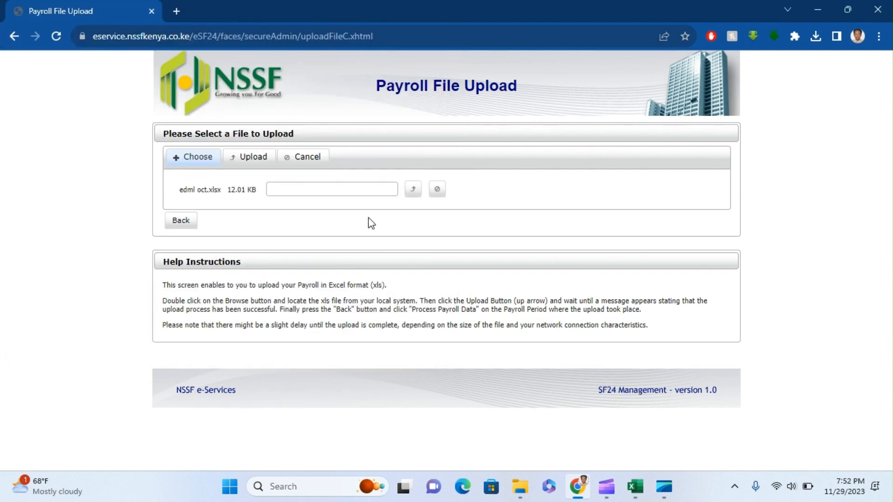
left_click(241, 163)
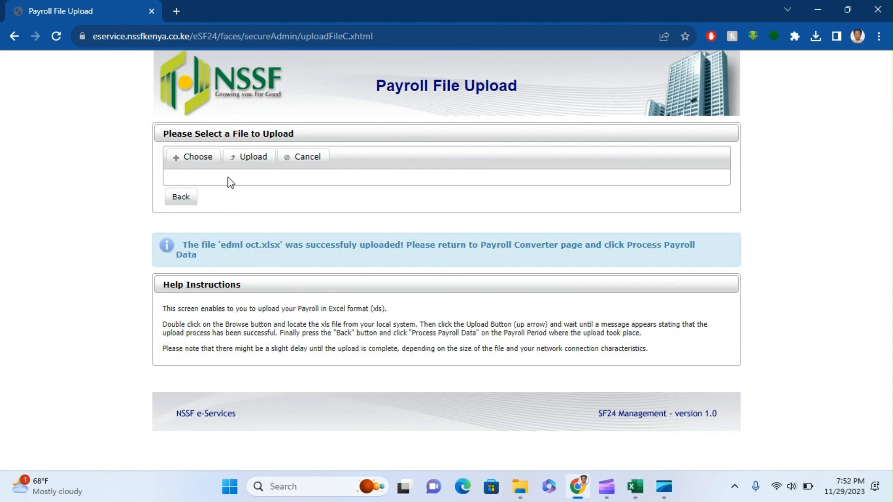
left_click(186, 197)
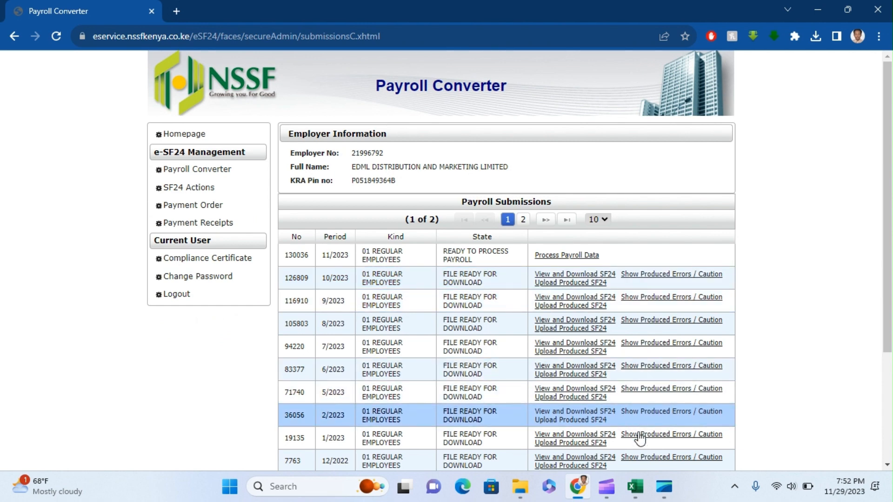
Process the 11/2023 payroll data, rechecking progress until Payroll Process Completed appears
left_click(635, 487)
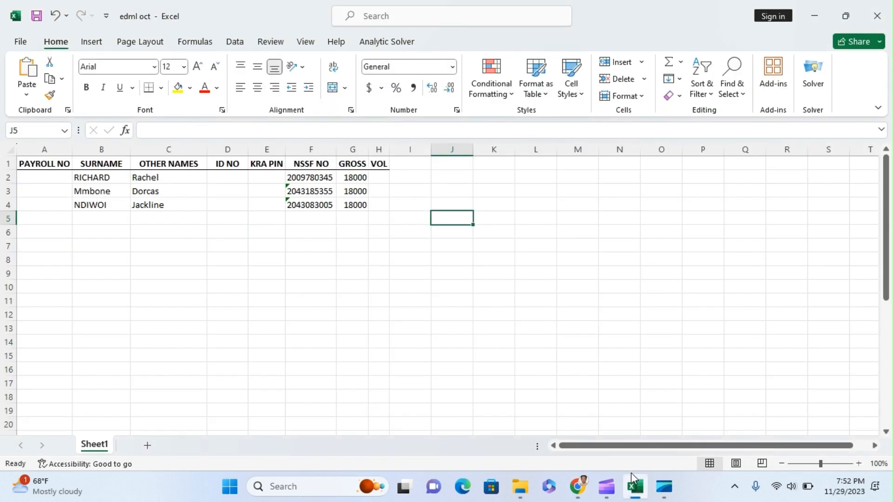
left_click(632, 492)
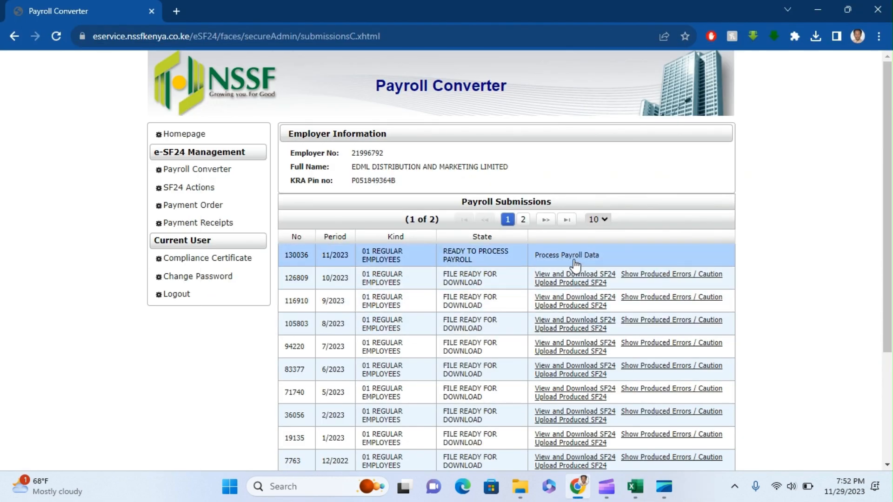
left_click(572, 260)
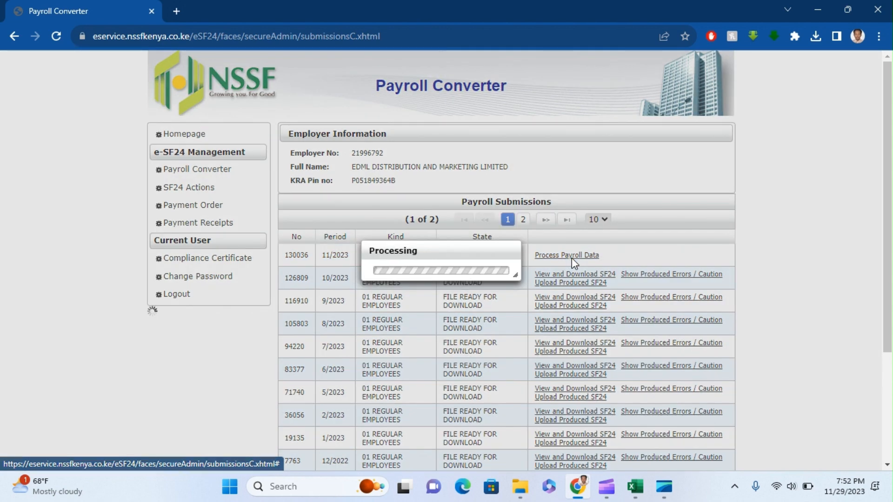
left_click(433, 279)
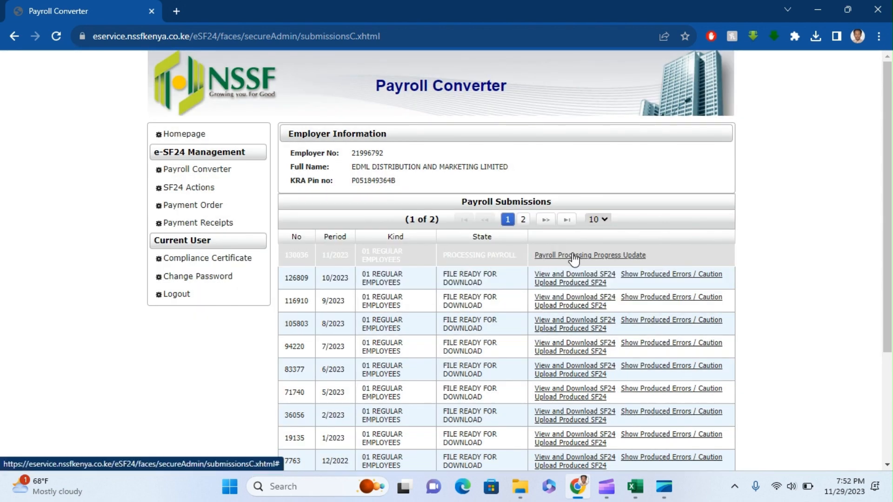
left_click(573, 256)
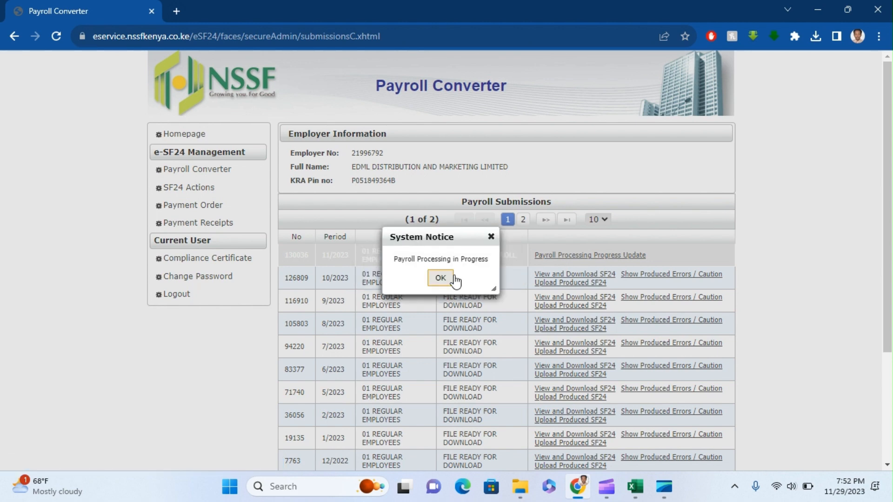
left_click(440, 279)
left_click(565, 256)
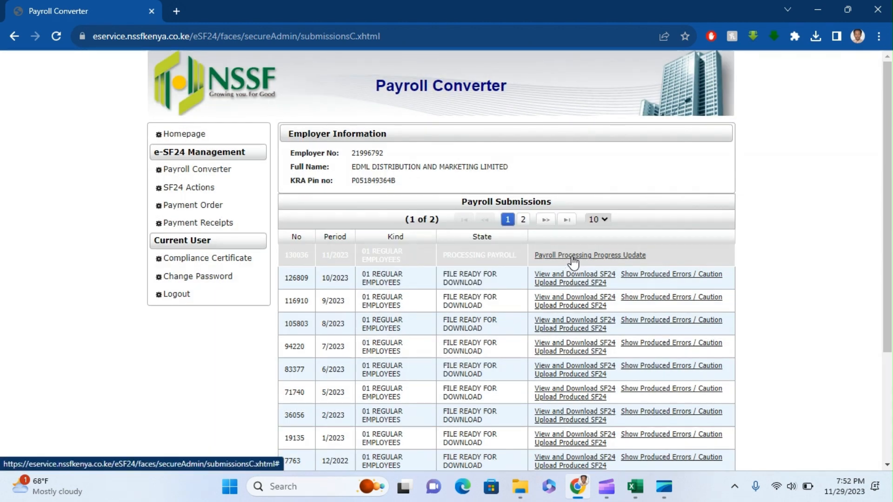
left_click(441, 279)
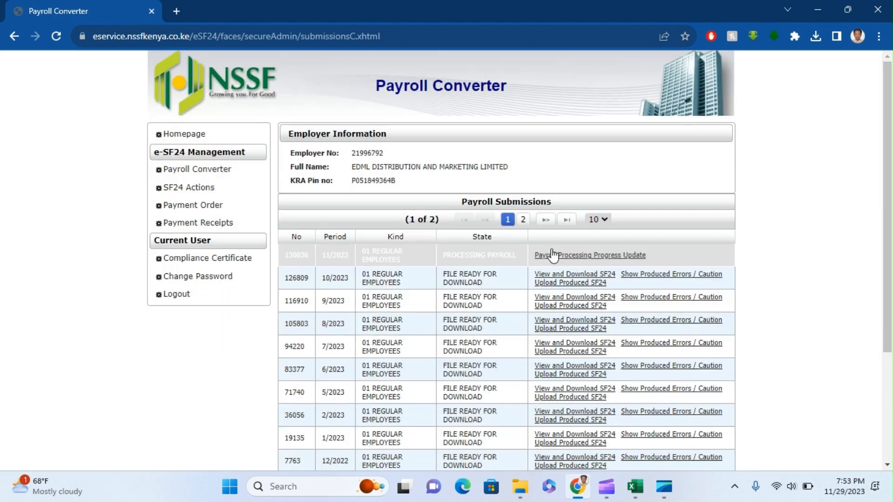
left_click(556, 255)
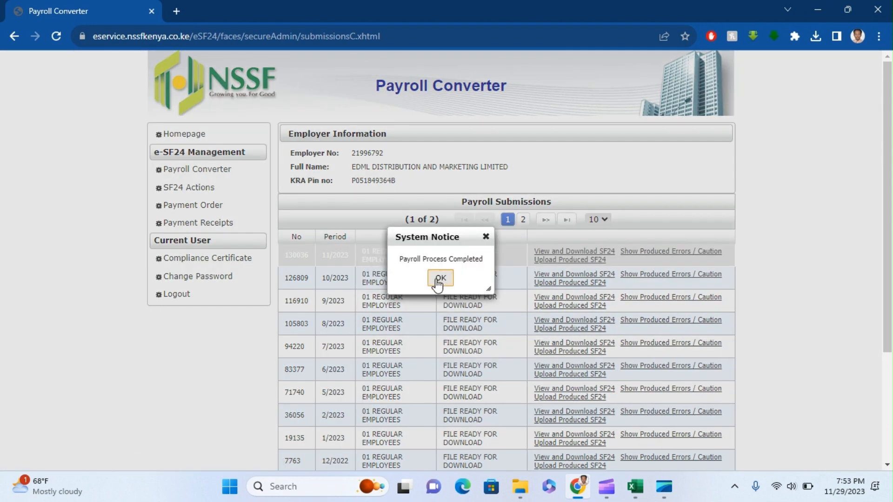
left_click(440, 277)
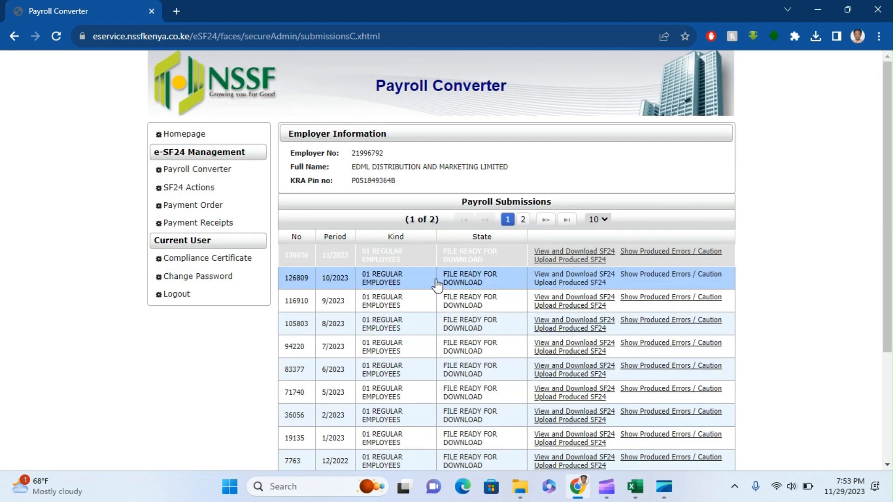
Upload the produced 11/2023 SF24, pass its error check, submit it, and open Payment Order
left_click(559, 259)
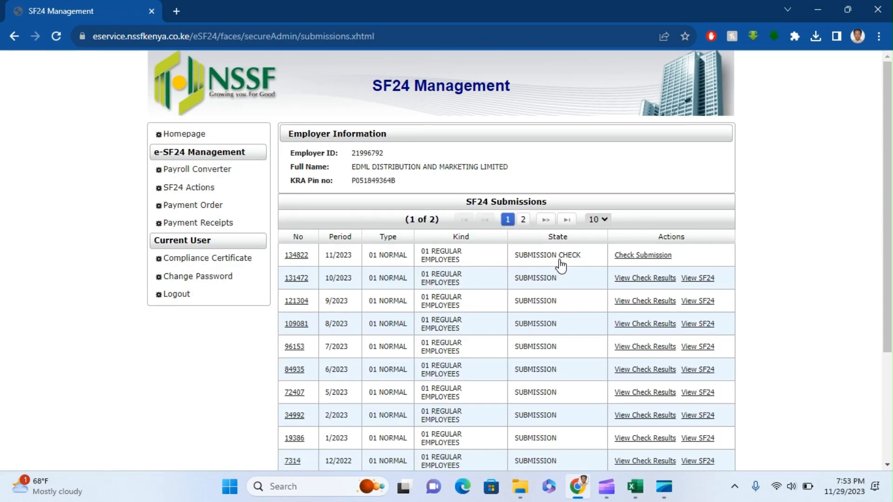
left_click(634, 259)
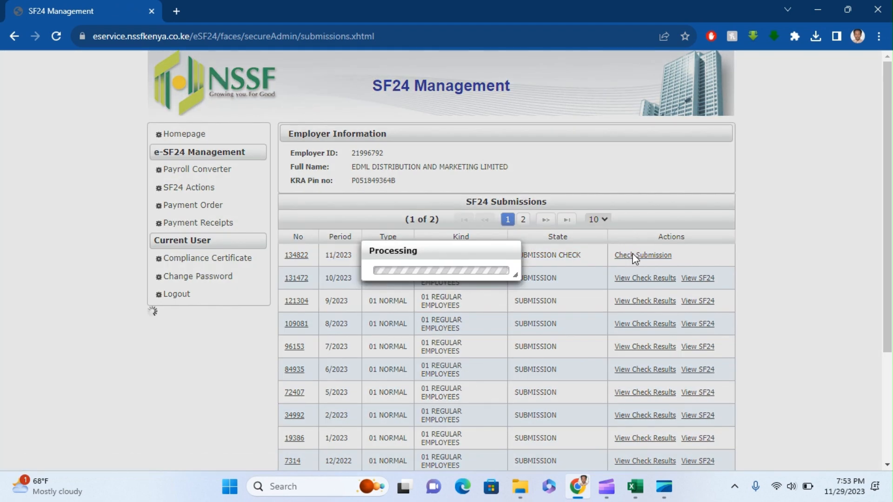
left_click(440, 278)
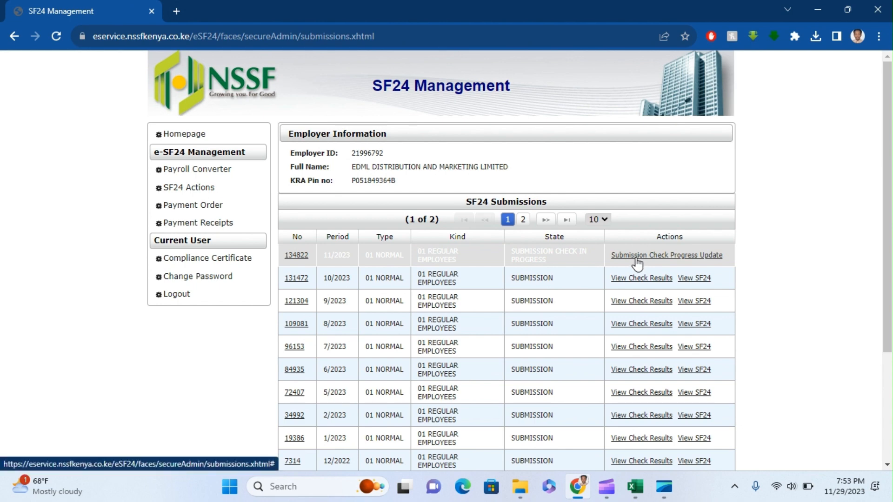
left_click(636, 258)
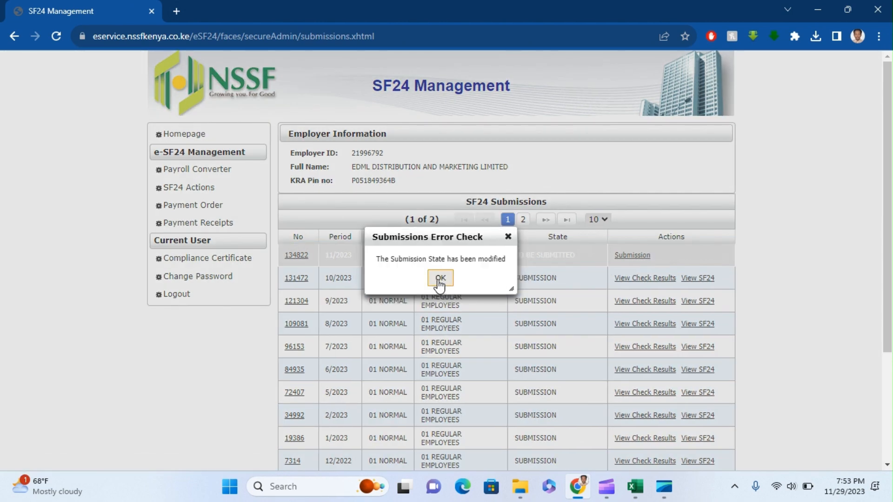
left_click(439, 279)
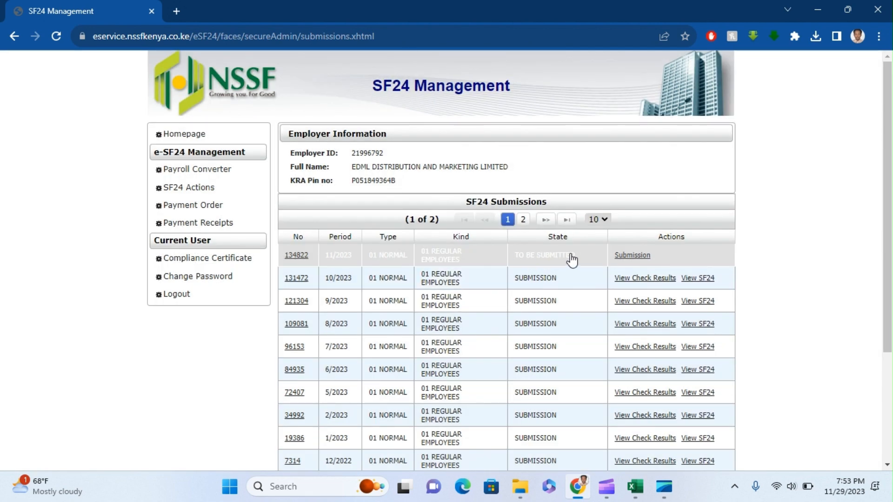
left_click(625, 260)
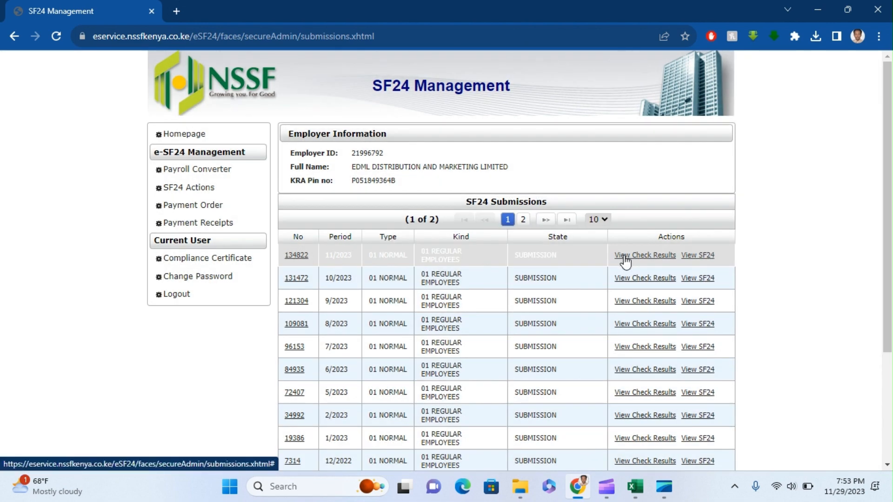
left_click(222, 203)
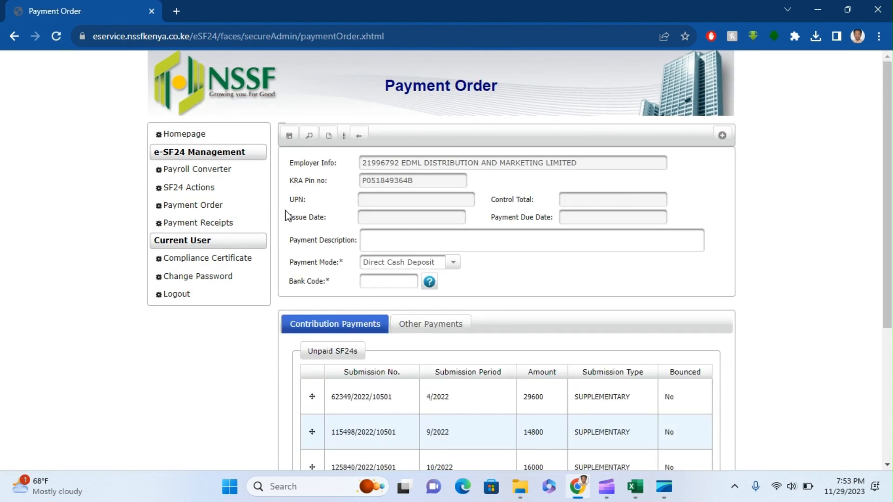
Add the unpaid November 2023 SF24 (134822/2023, 68040) to the payment order
left_click_drag(886, 219, 891, 279)
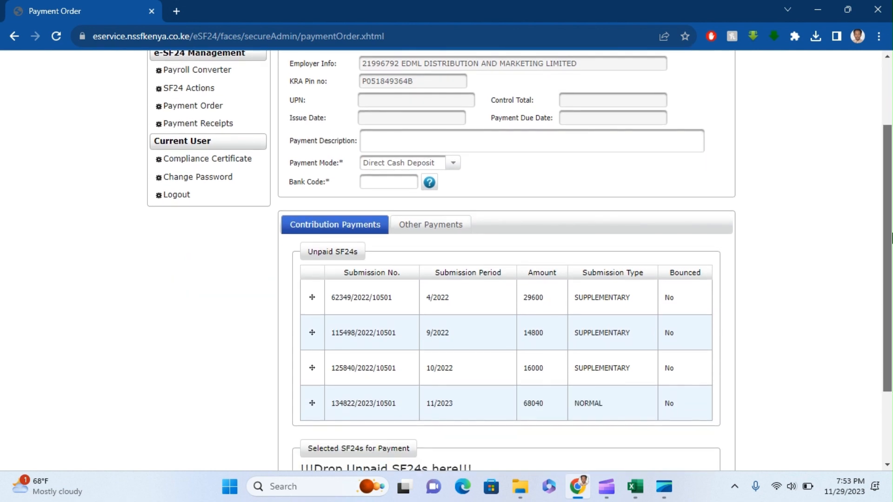
left_click_drag(891, 239, 891, 331)
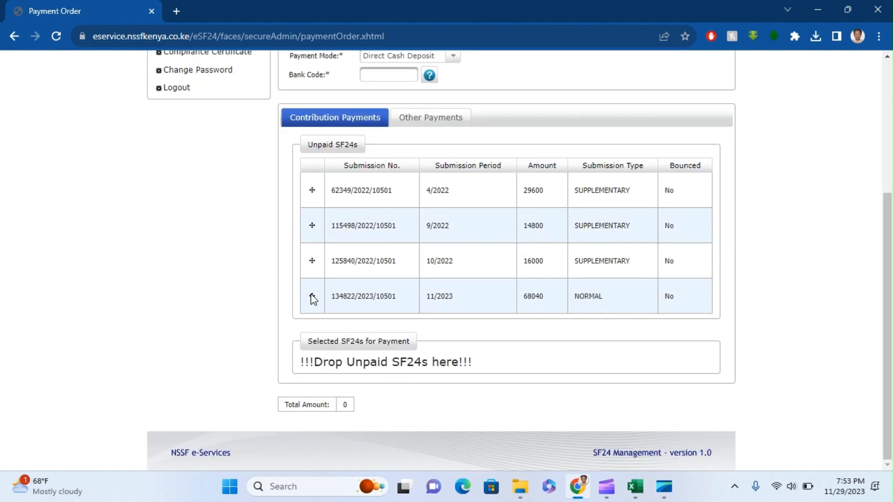
left_click_drag(312, 297, 316, 363)
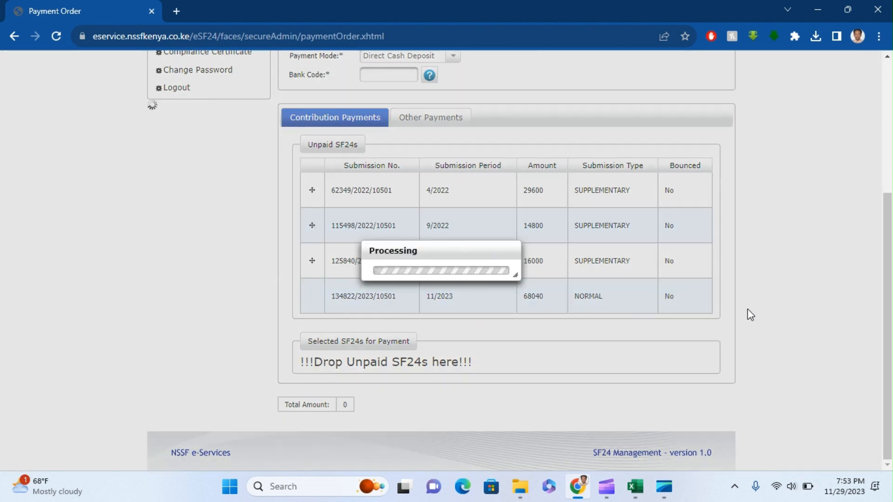
scroll(749, 280, "up", 1)
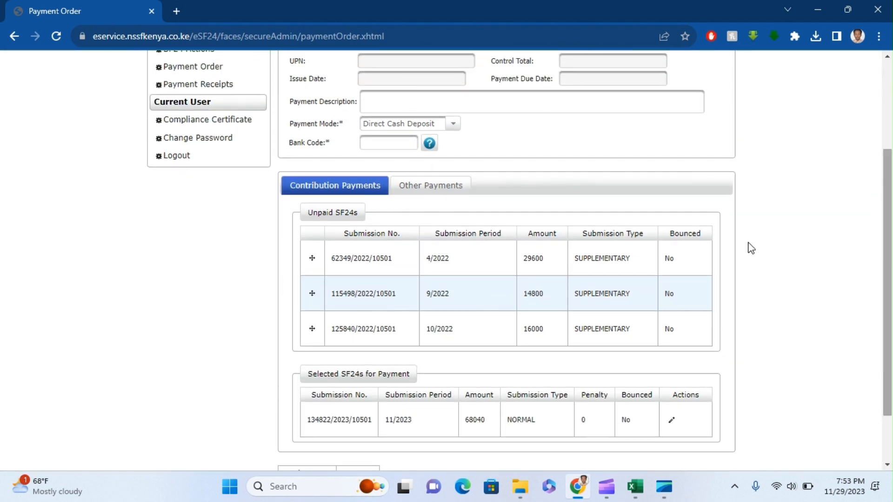
Set the payment mode to M-Pesa and enter bank code 0
left_click(454, 124)
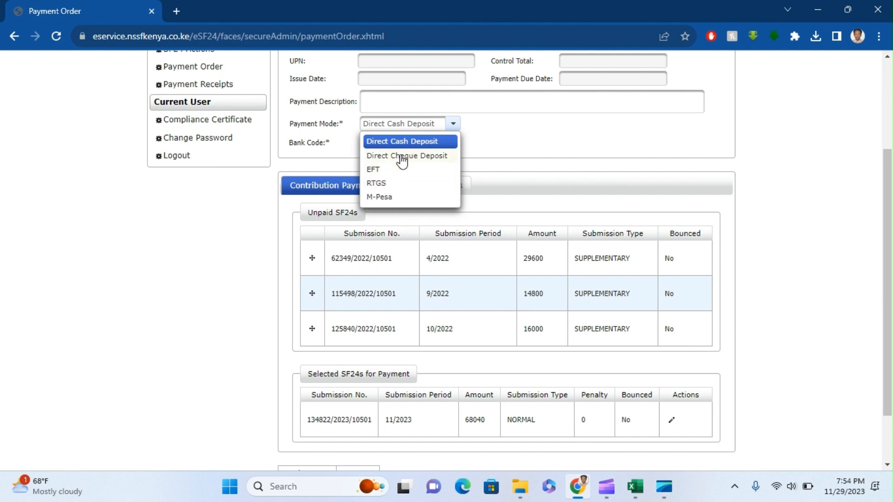
left_click(396, 200)
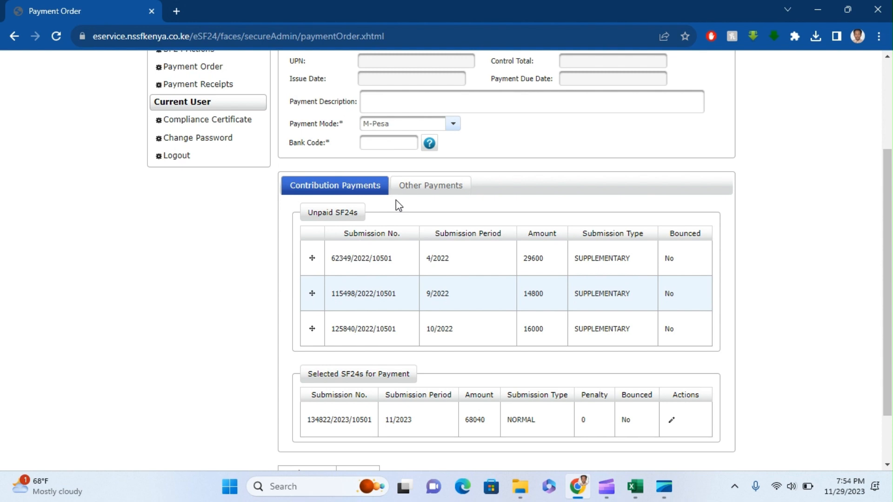
scroll(558, 302, "down", 3)
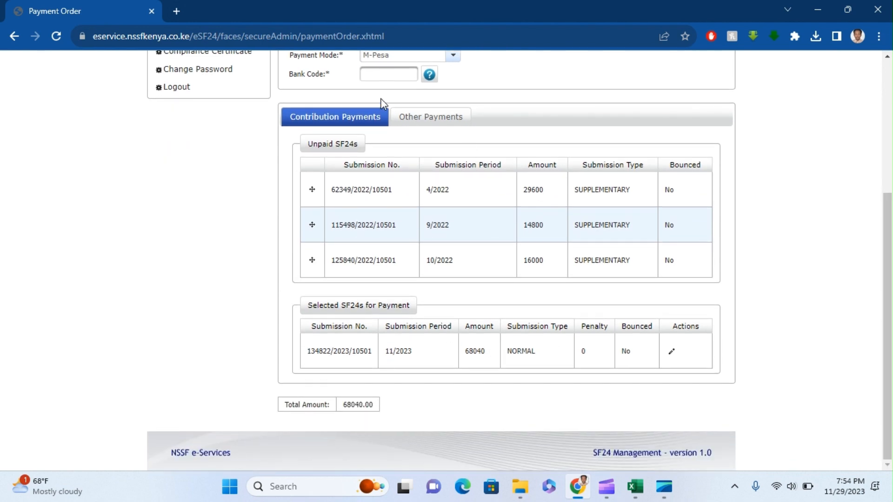
left_click(380, 76)
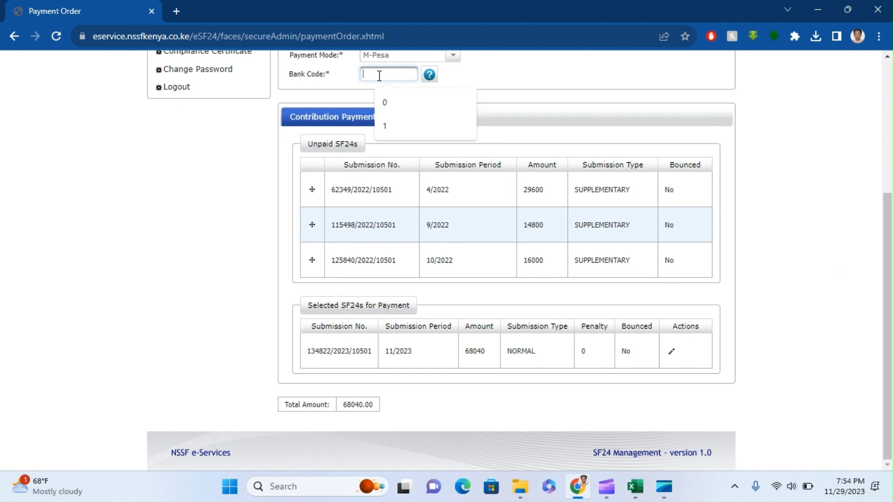
type("0")
left_click(498, 82)
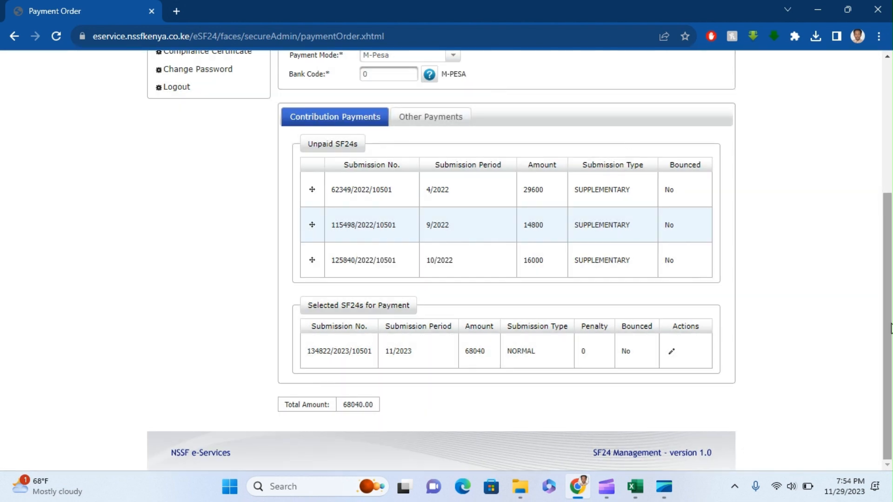
Verify M-Pesa remains the payment mode and review the 68040.00 payment order
scroll(545, 258, "up", 3)
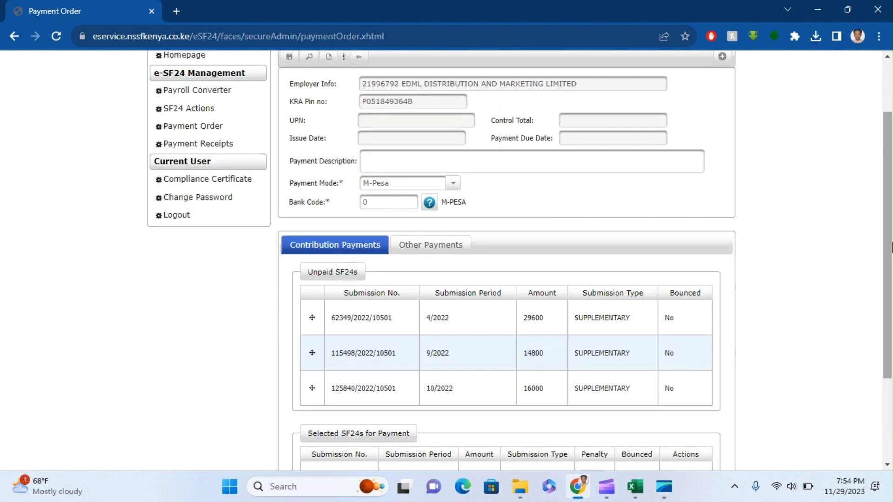
left_click(452, 186)
left_click(506, 190)
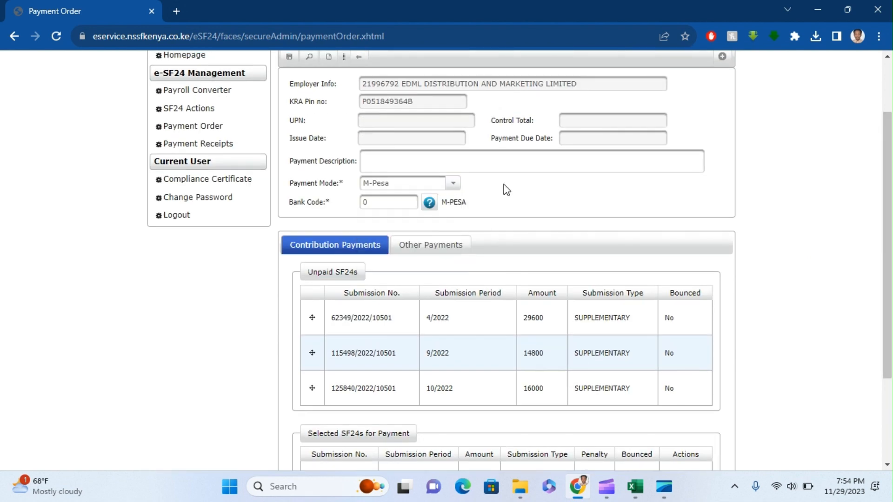
left_click_drag(888, 243, 890, 193)
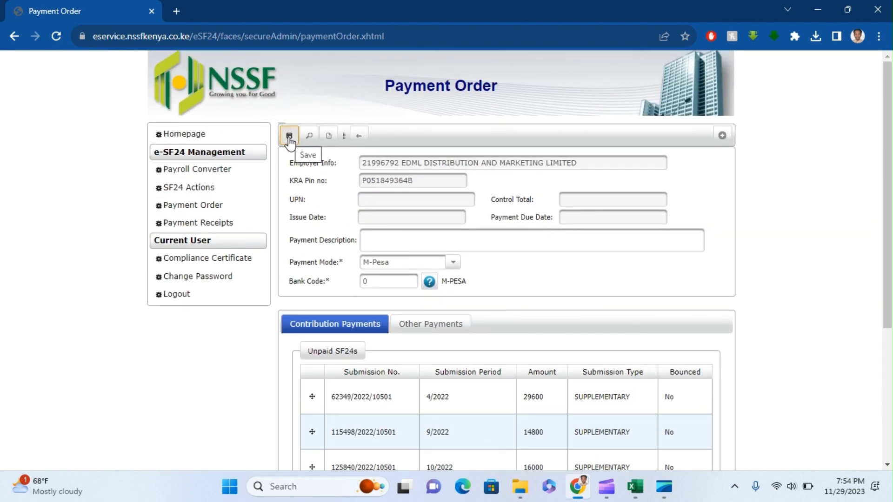
left_click_drag(887, 274, 882, 293)
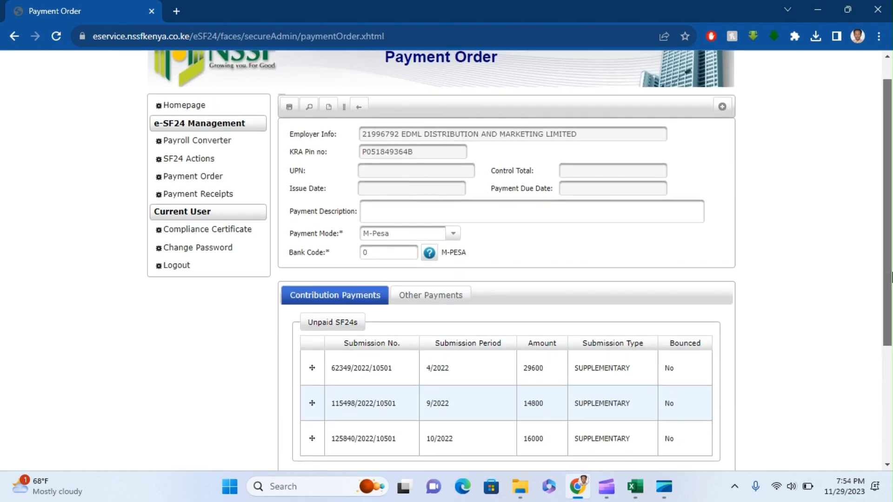
scroll(558, 167, "up", 1)
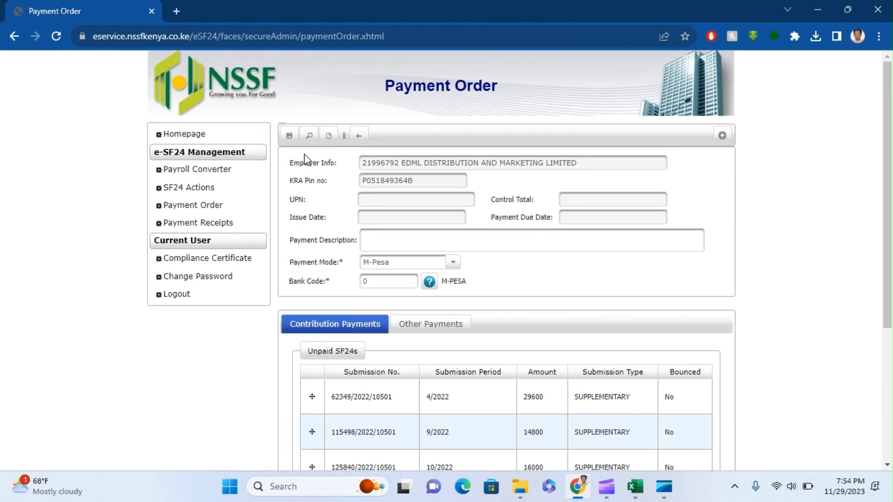